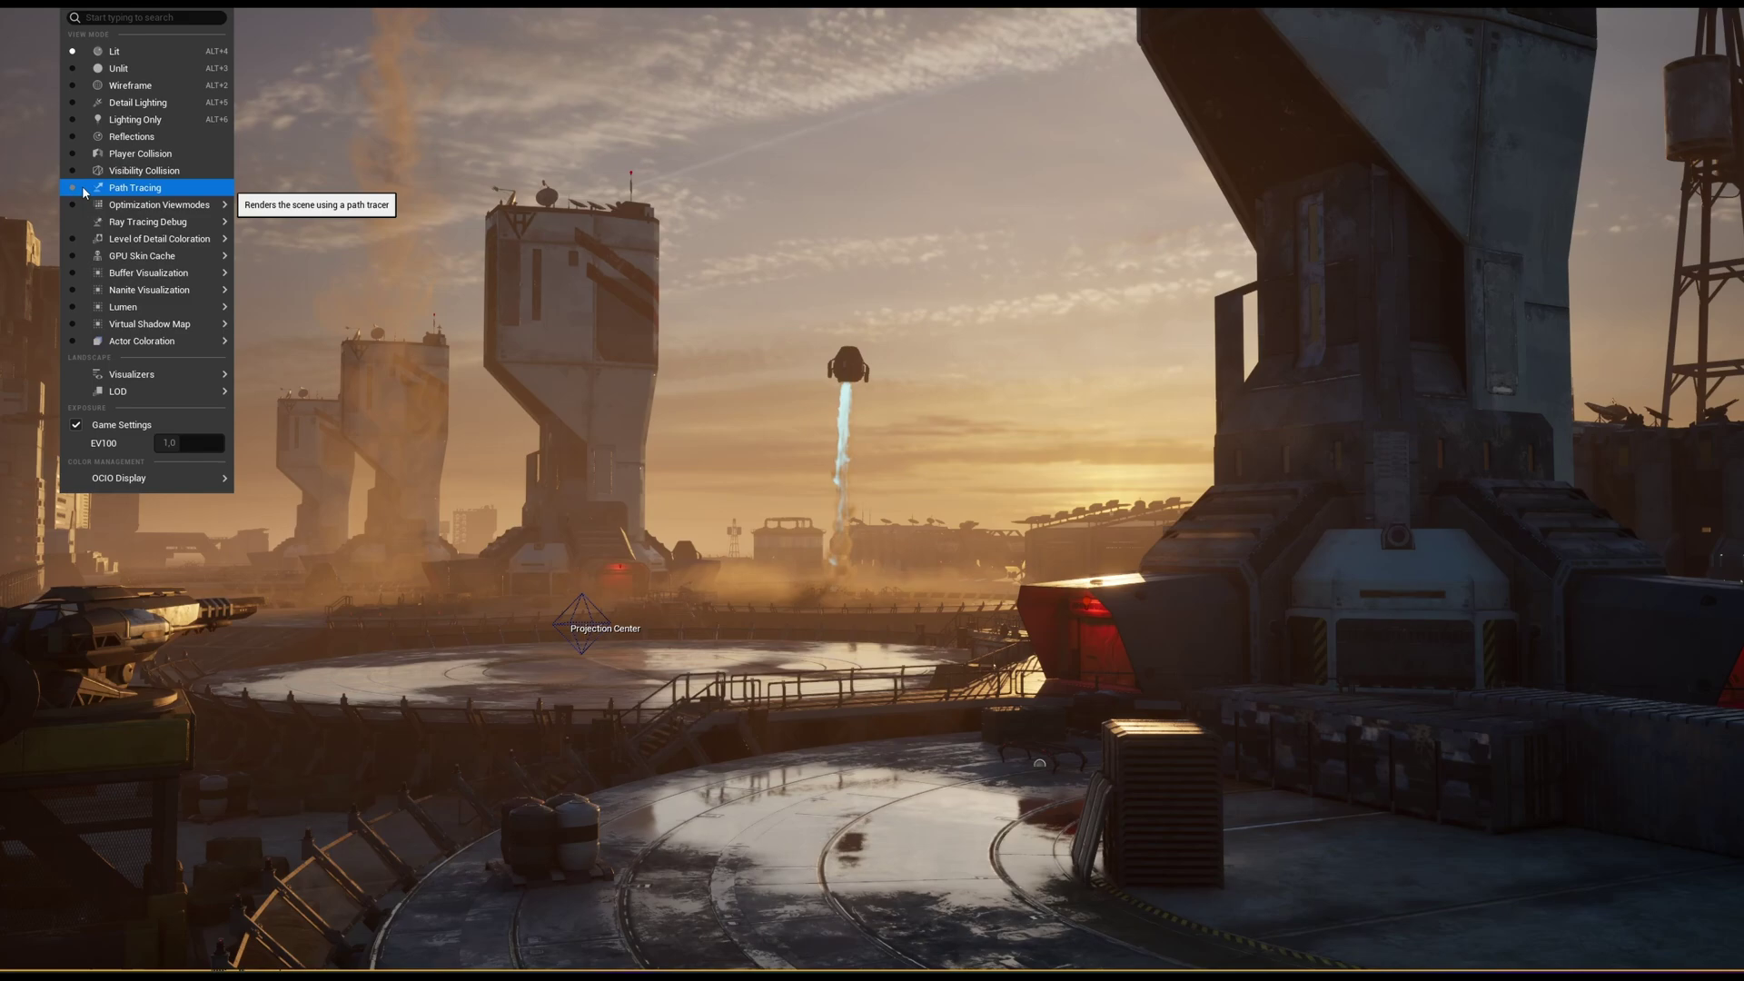
Step: Switch the viewport view mode to Path Tracing
{"action": "left_click", "coordinate": [82, 186]}
{"action": "mouse_move", "coordinate": [136, 222]}
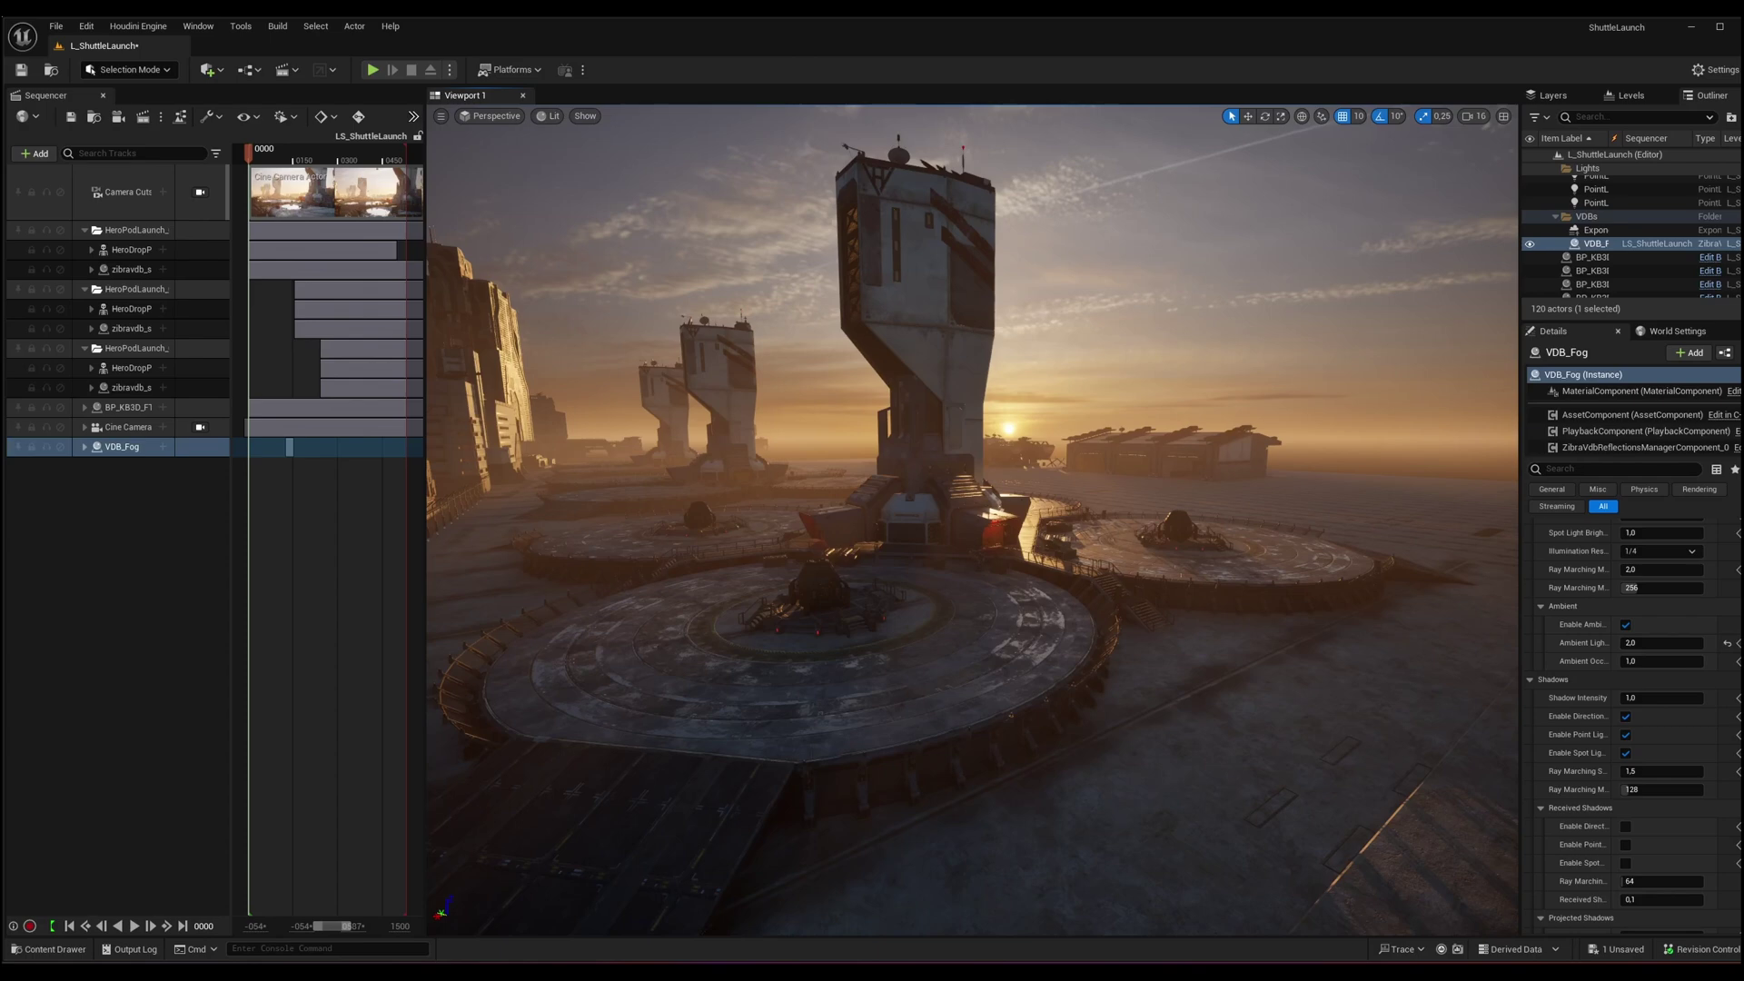
Step: Play the LS_ShuttleLaunch sequence and orbit around the launch pad to watch the fog animate
{"action": "left_click", "coordinate": [134, 926]}
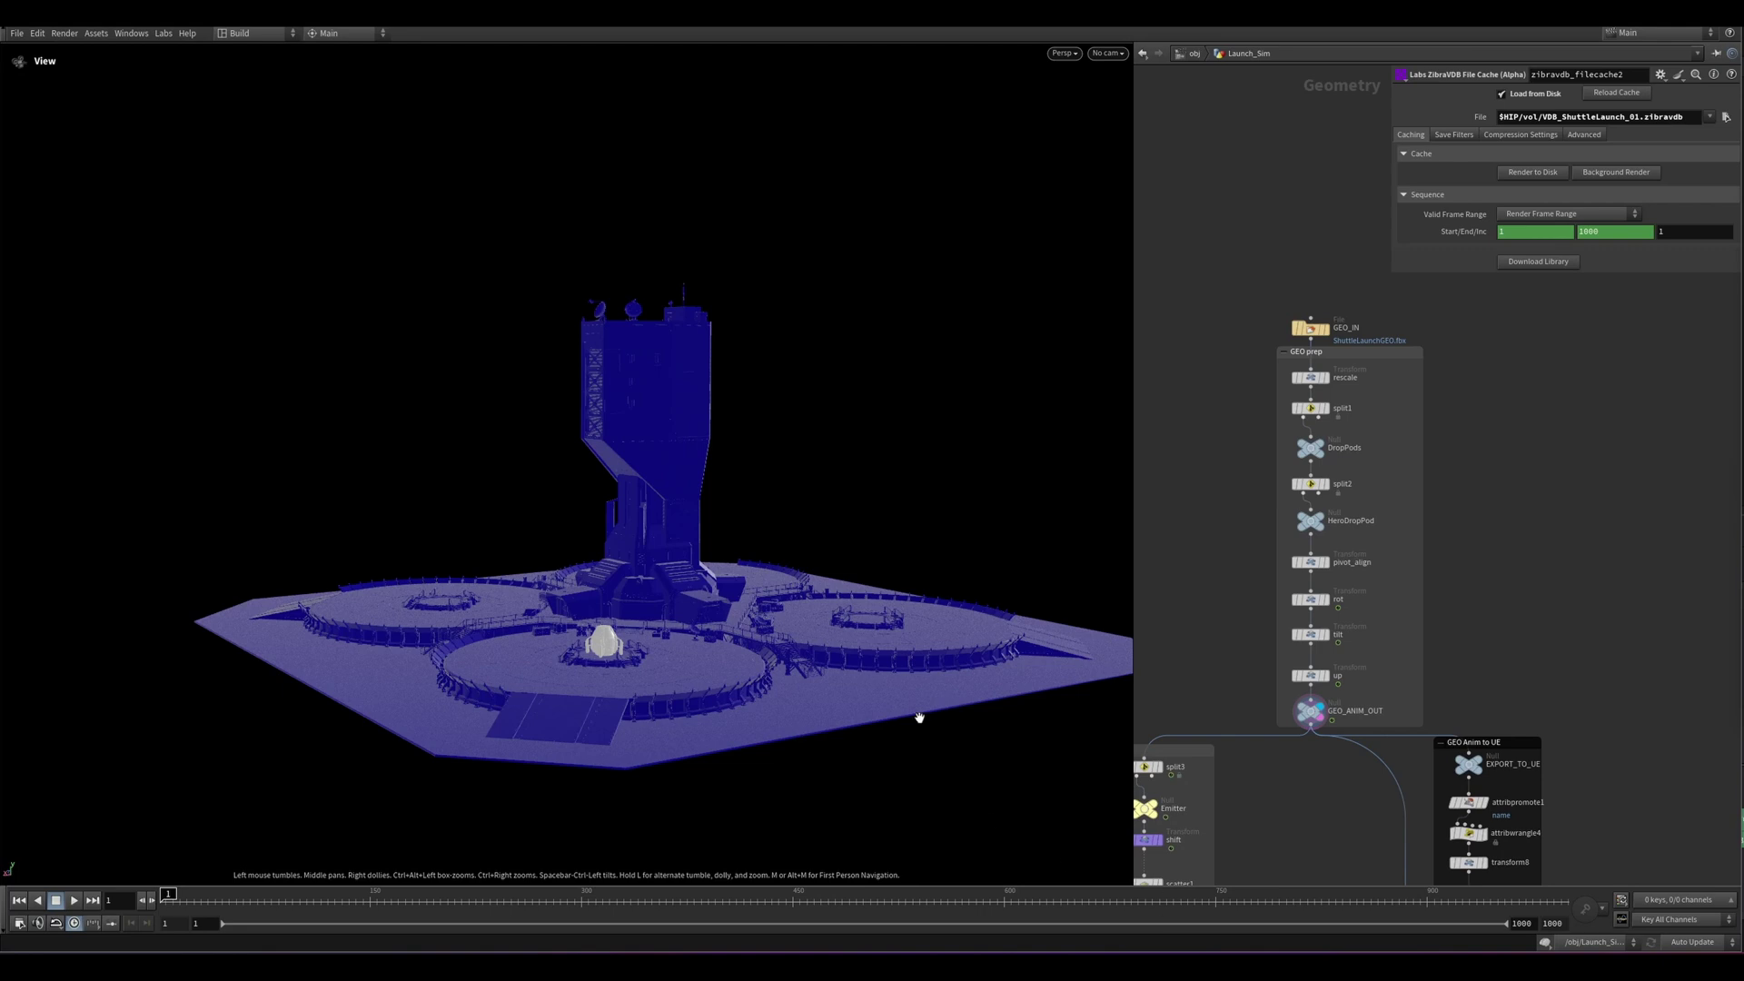
{"action": "left_click_drag", "start_coordinate": [920, 717], "coordinate": [815, 696]}
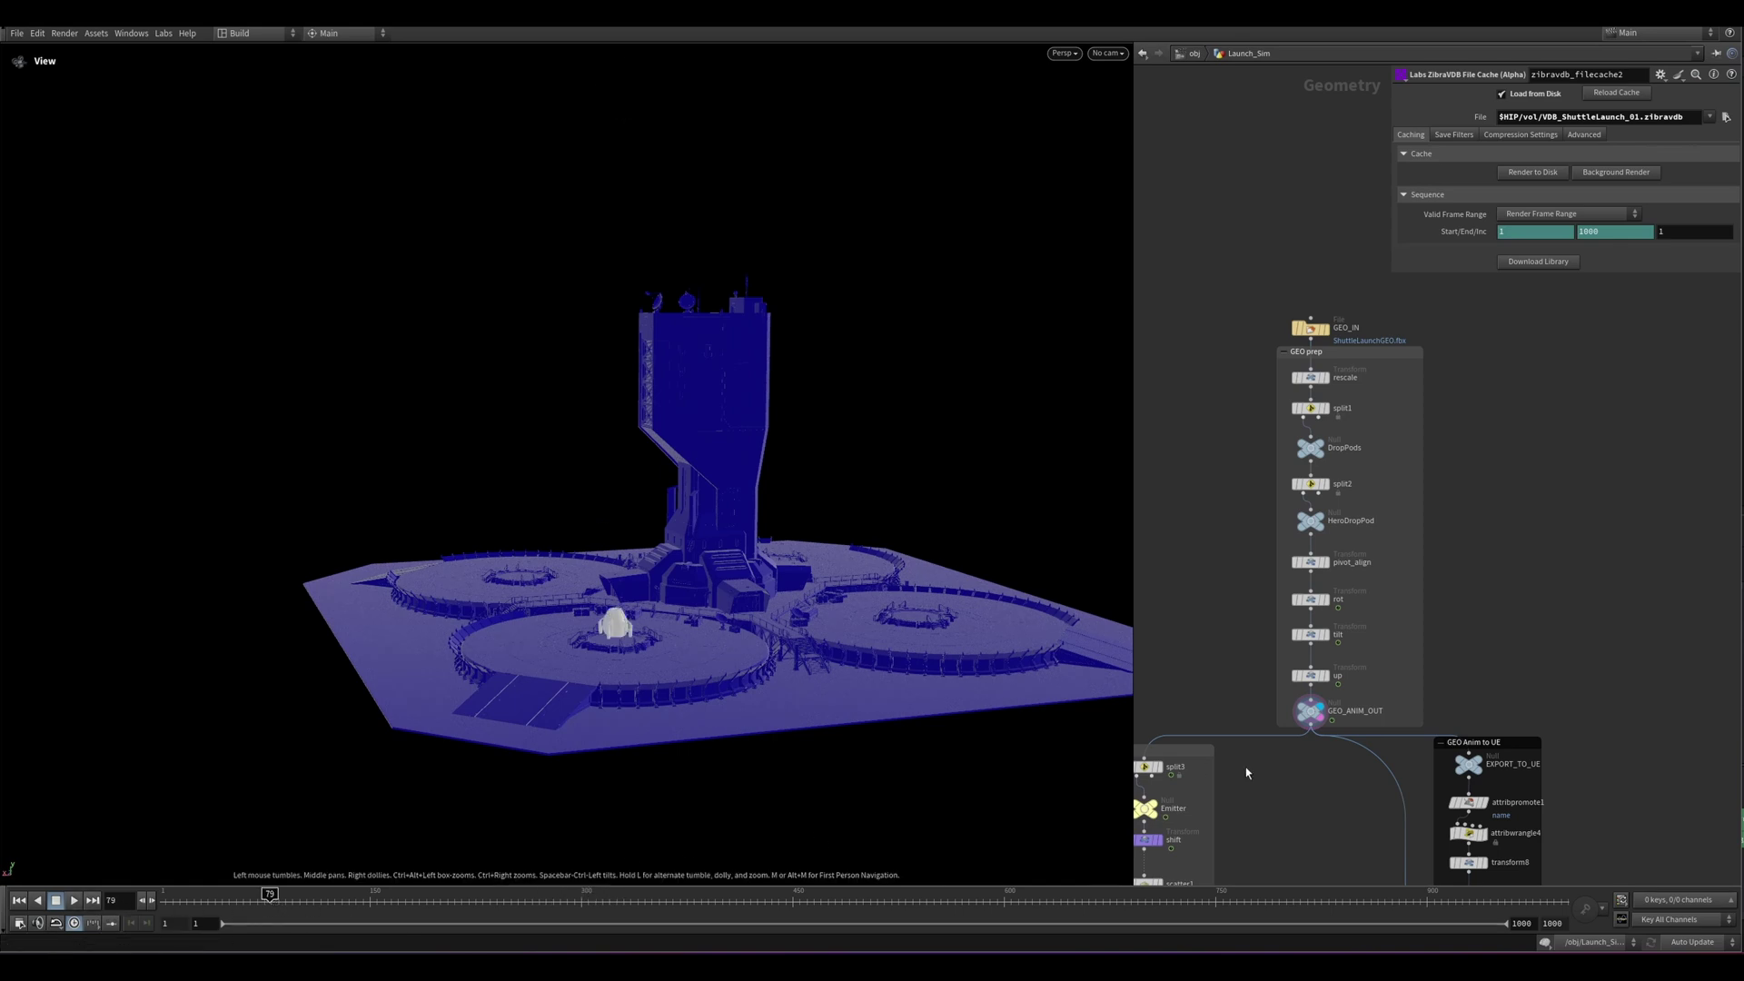
Step: Set the display flag on the Volume_Optimized null in the Volume Optimization box
{"action": "scroll", "coordinate": [1246, 773], "scroll_direction": "down", "scroll_amount": 8}
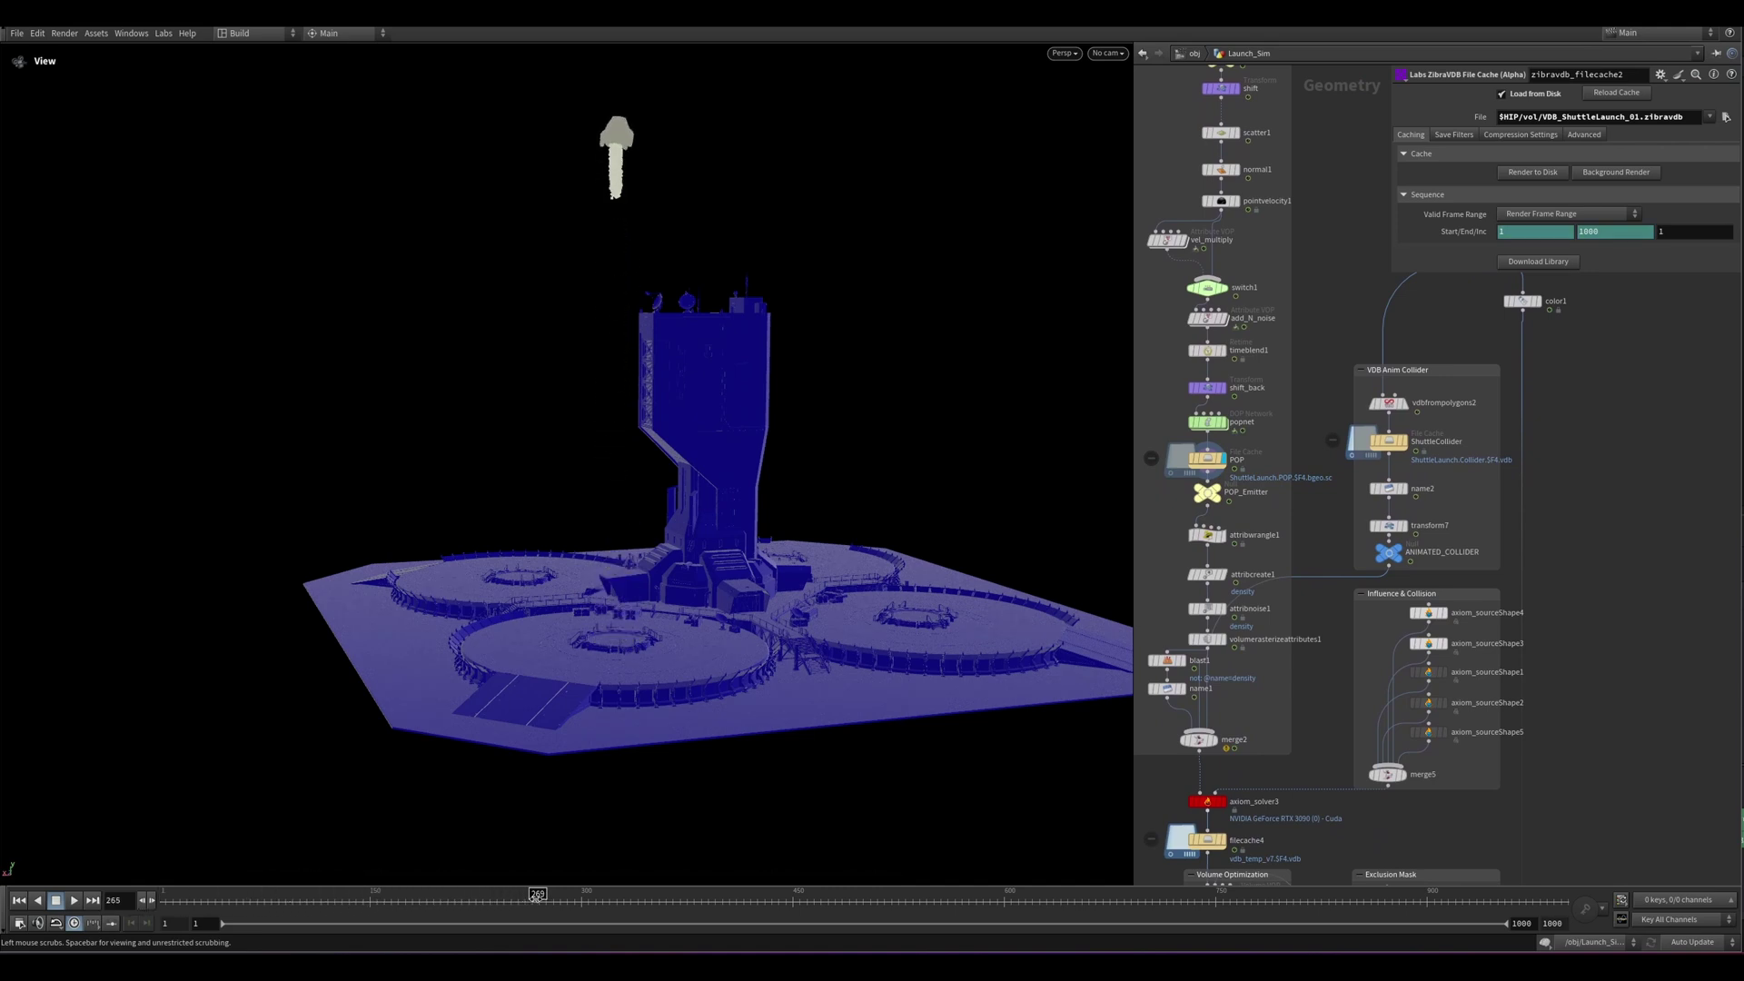
{"action": "scroll", "coordinate": [1270, 599], "scroll_direction": "down", "scroll_amount": 3}
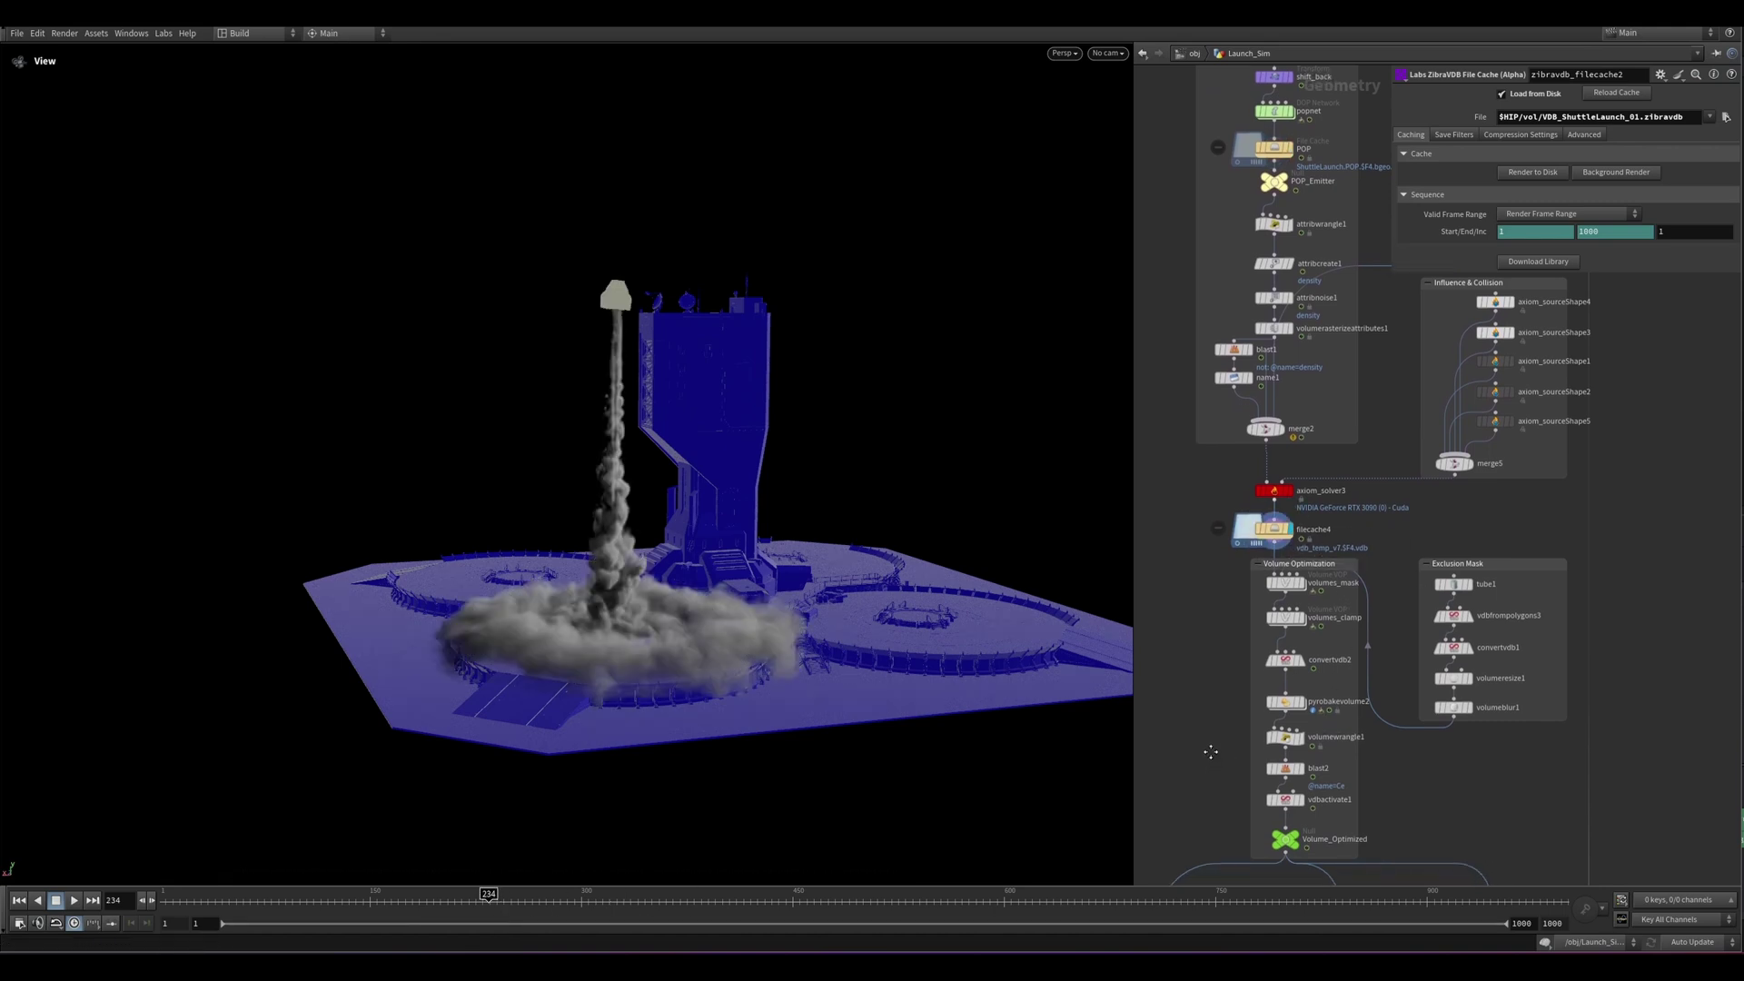
{"action": "scroll", "coordinate": [1212, 749], "scroll_direction": "down", "scroll_amount": 2}
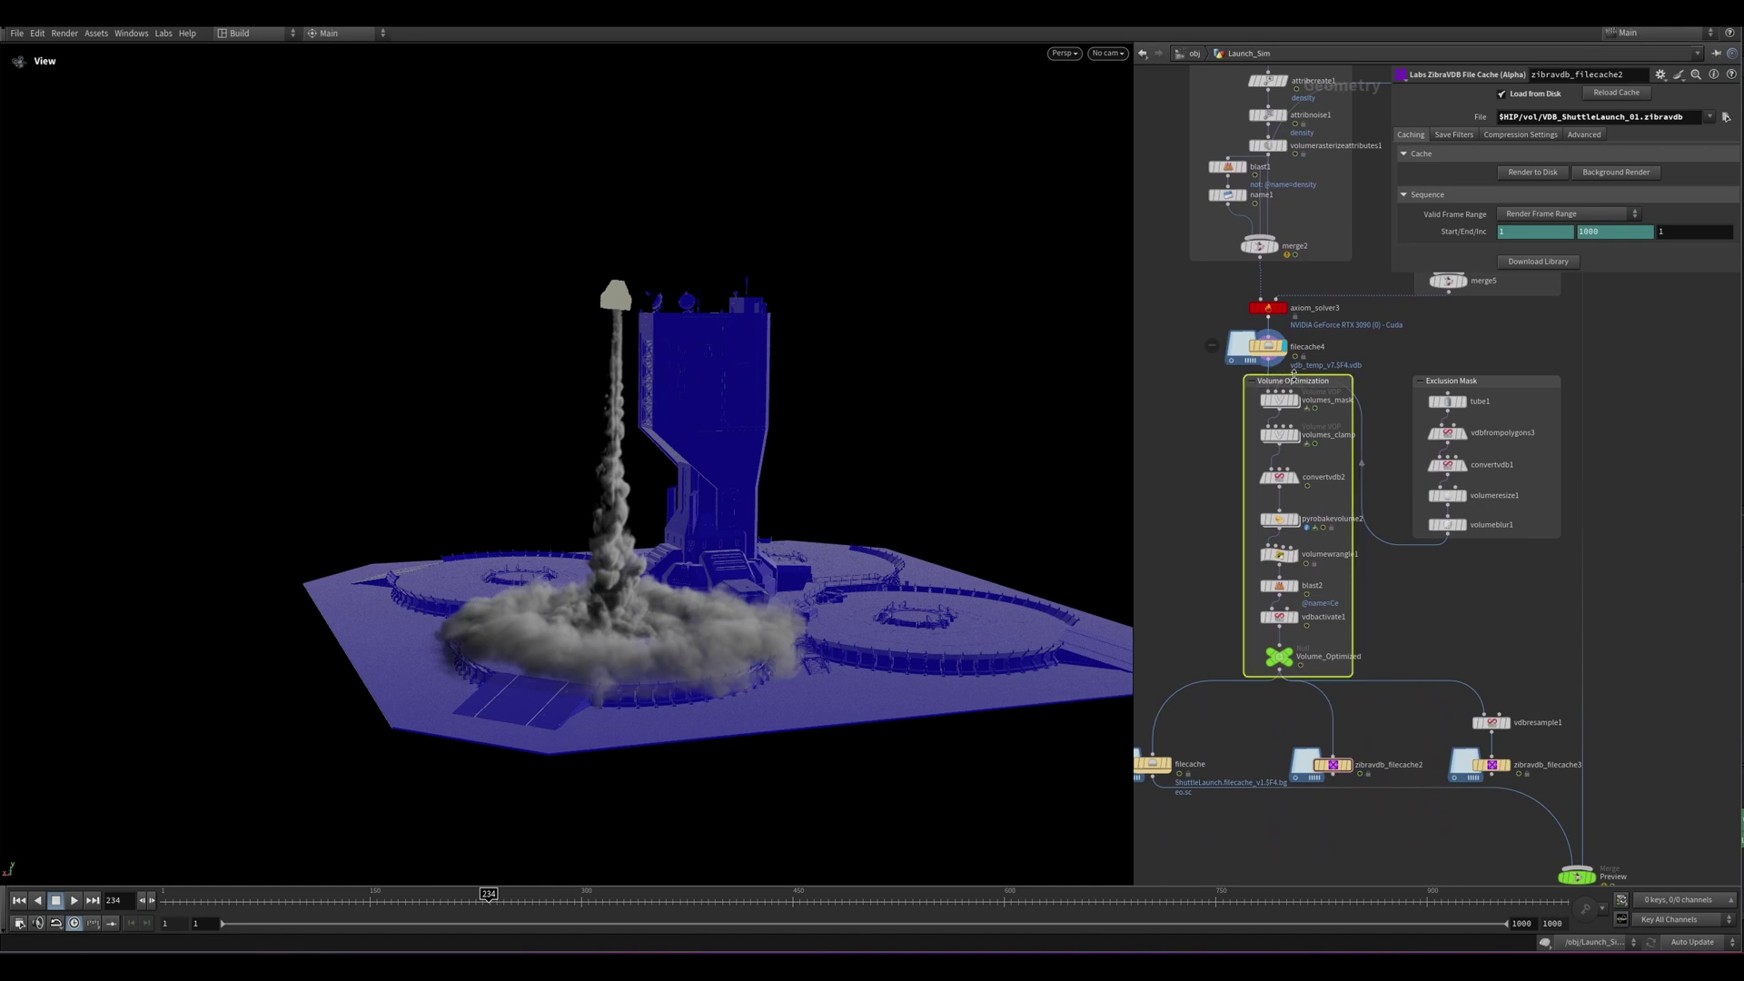
{"action": "scroll", "coordinate": [1334, 607], "scroll_direction": "down", "scroll_amount": 1}
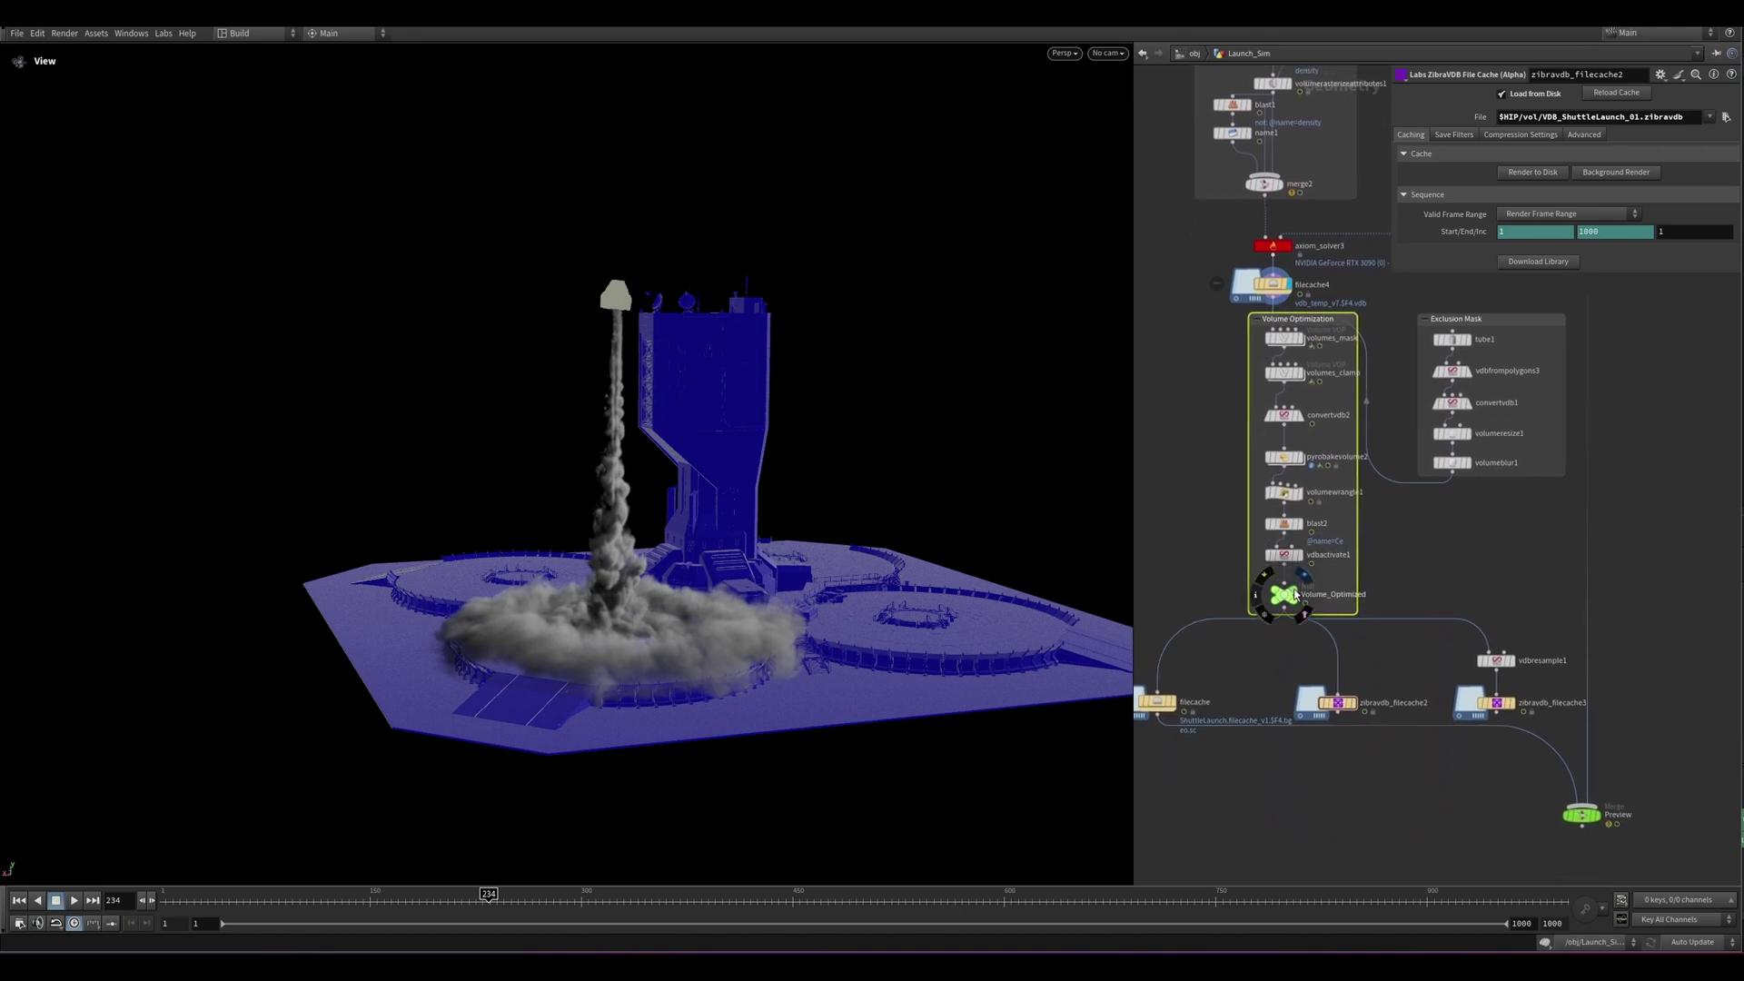
{"action": "left_click", "coordinate": [1291, 585]}
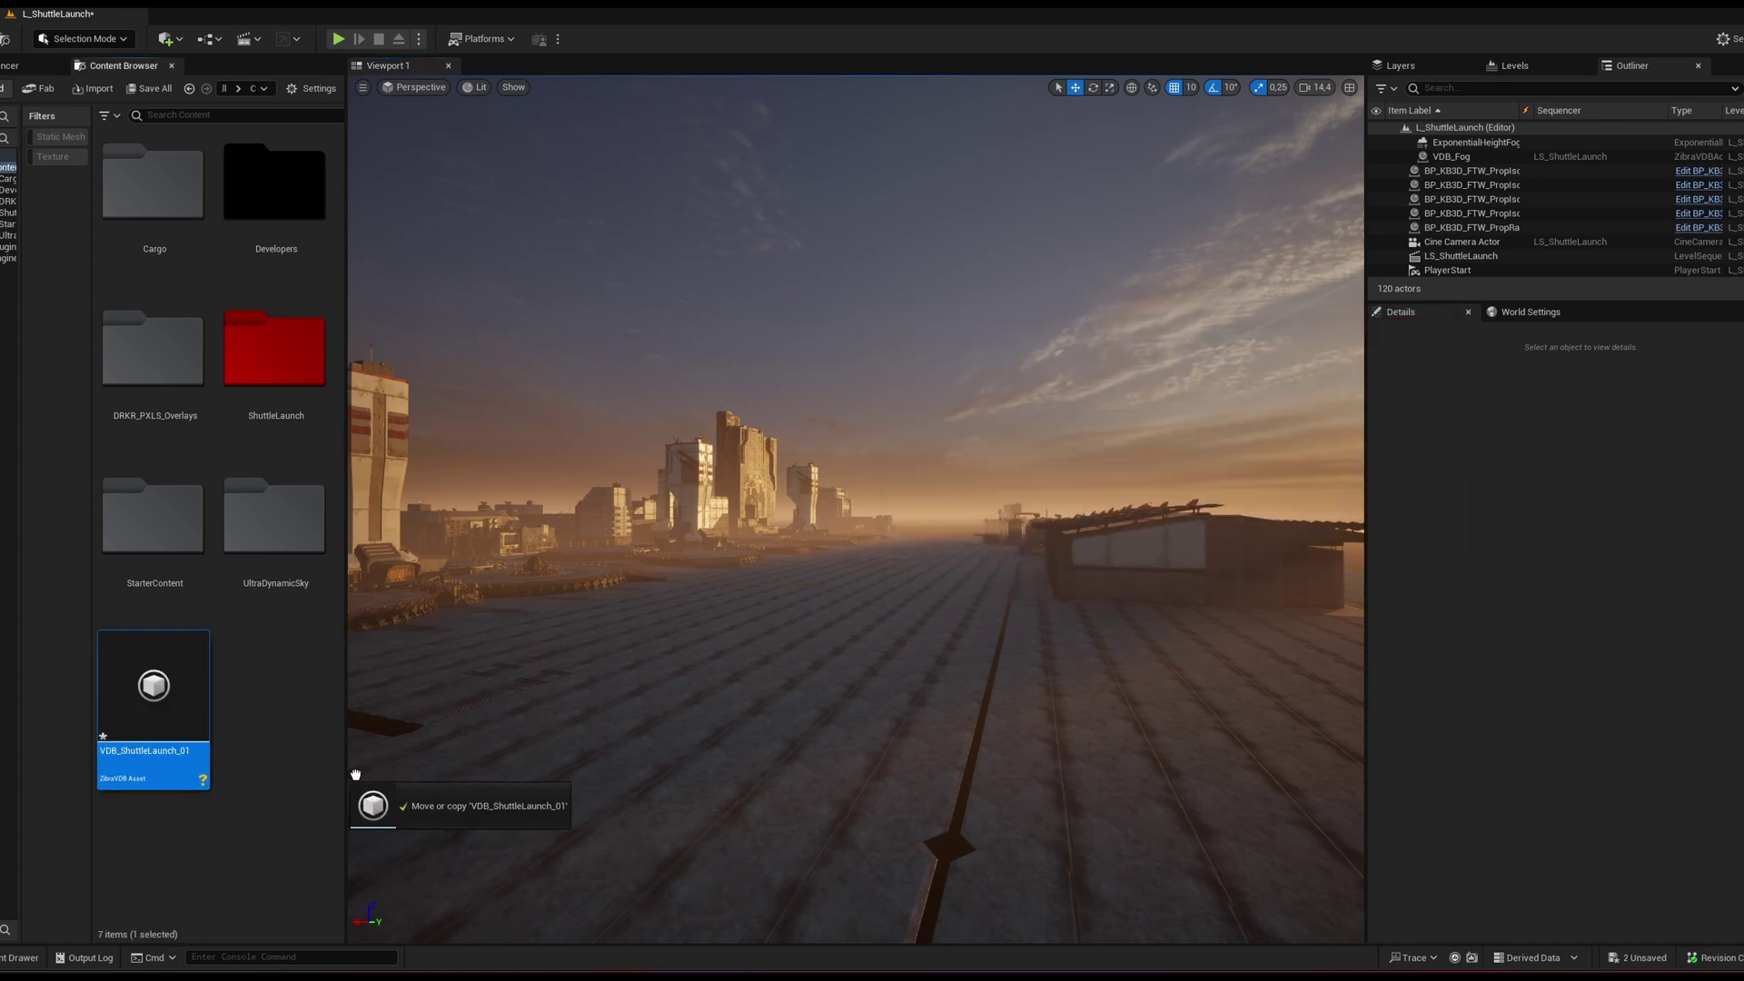
Step: Place VDB_ShuttleLaunch_01 in the level and set its X rotation to -90 so it stands upright
{"action": "left_click_drag", "start_coordinate": [356, 774], "coordinate": [1196, 824]}
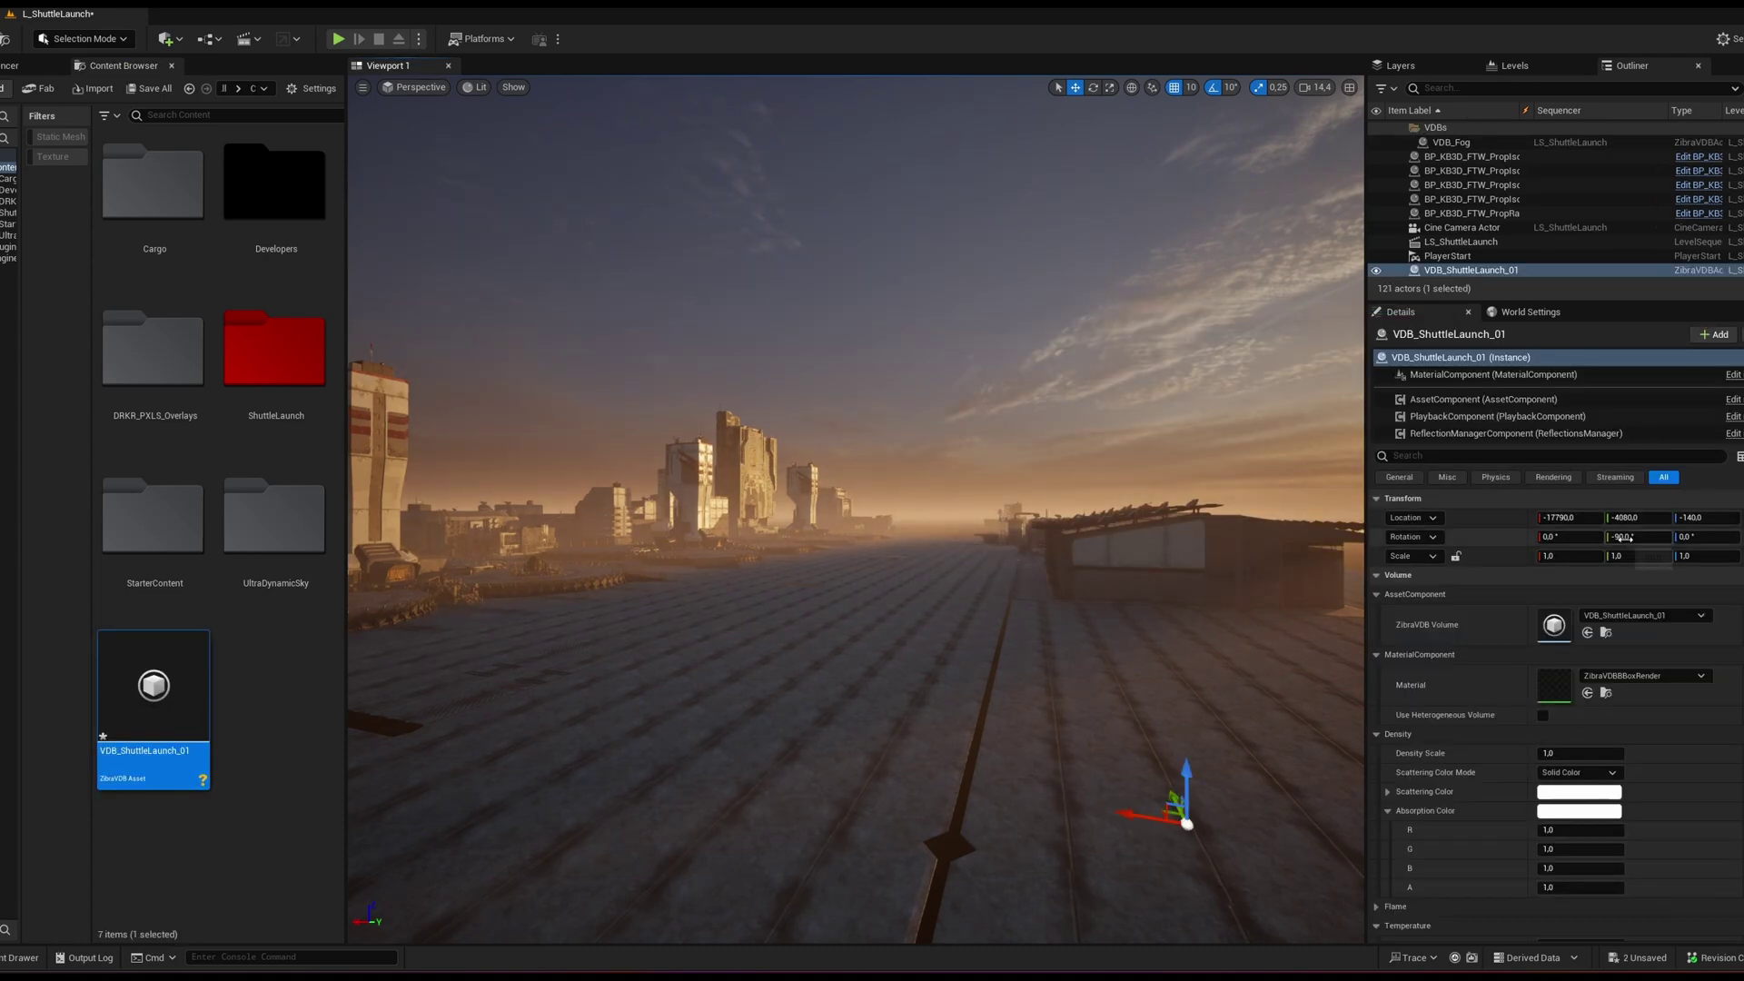
{"action": "left_click", "coordinate": [1590, 537]}
{"action": "type", "text": "-90"}
{"action": "key", "text": "Return"}
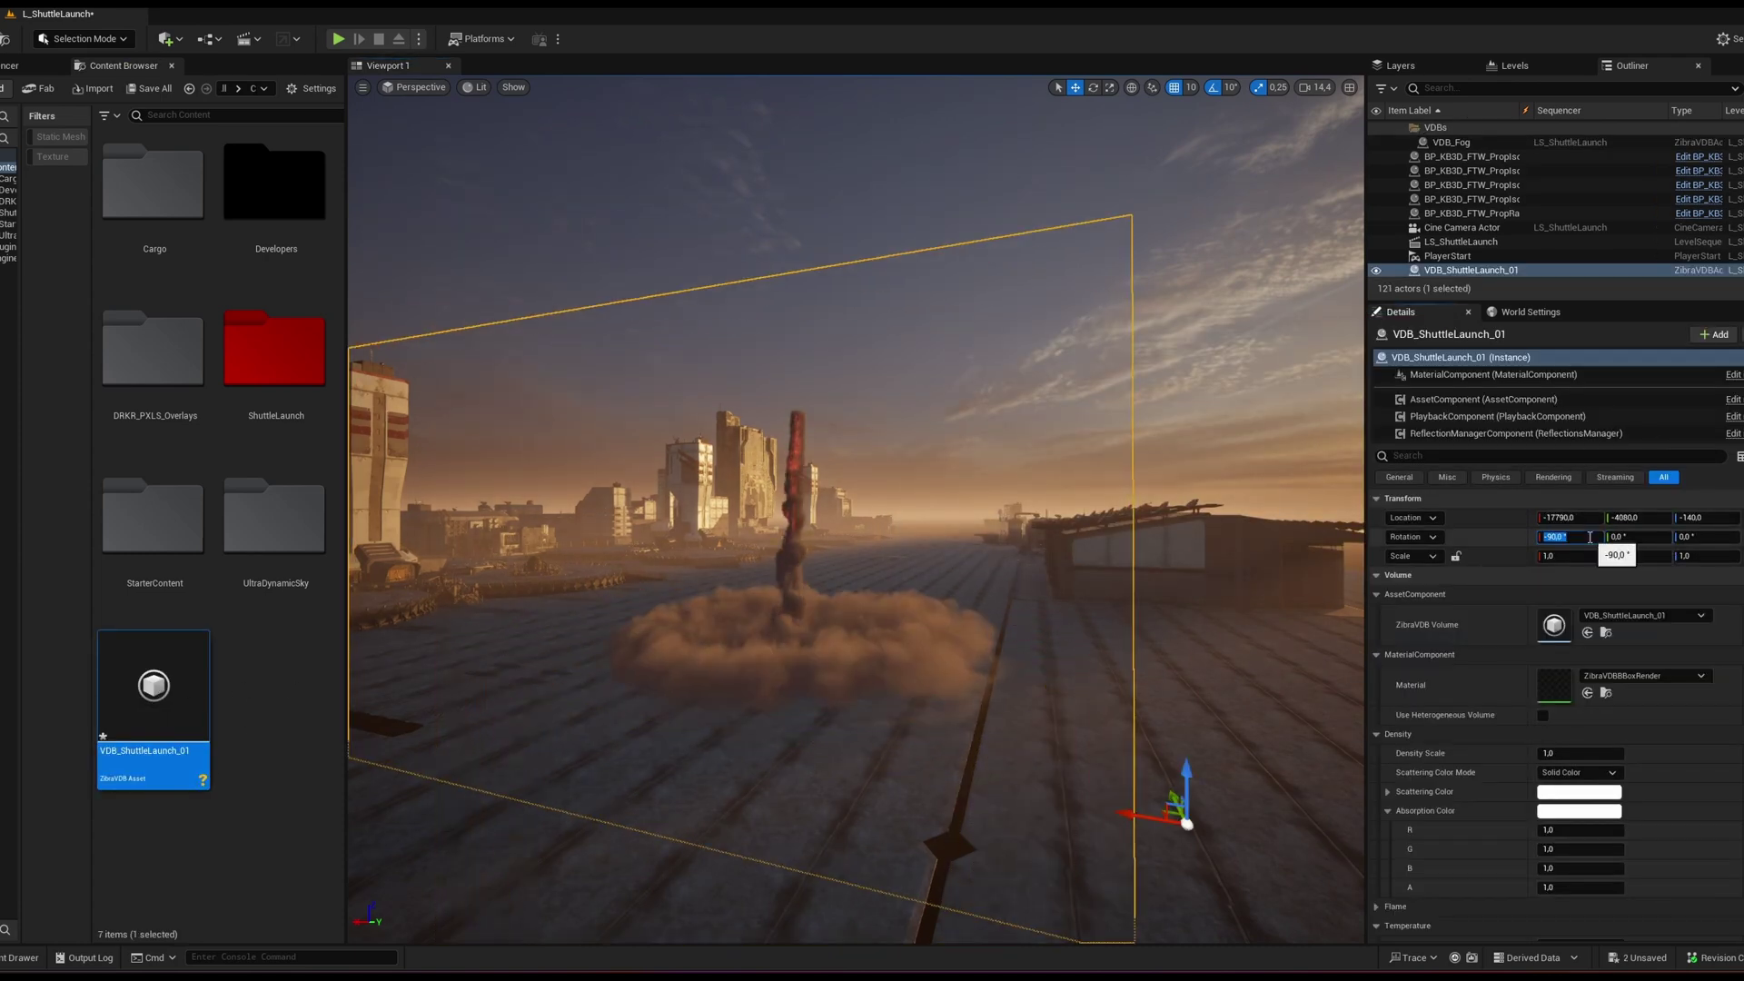
Step: Make the smoke's absorption grey and its temperature colour light blue, and edit Temperature Scale
{"action": "left_click", "coordinate": [1578, 810]}
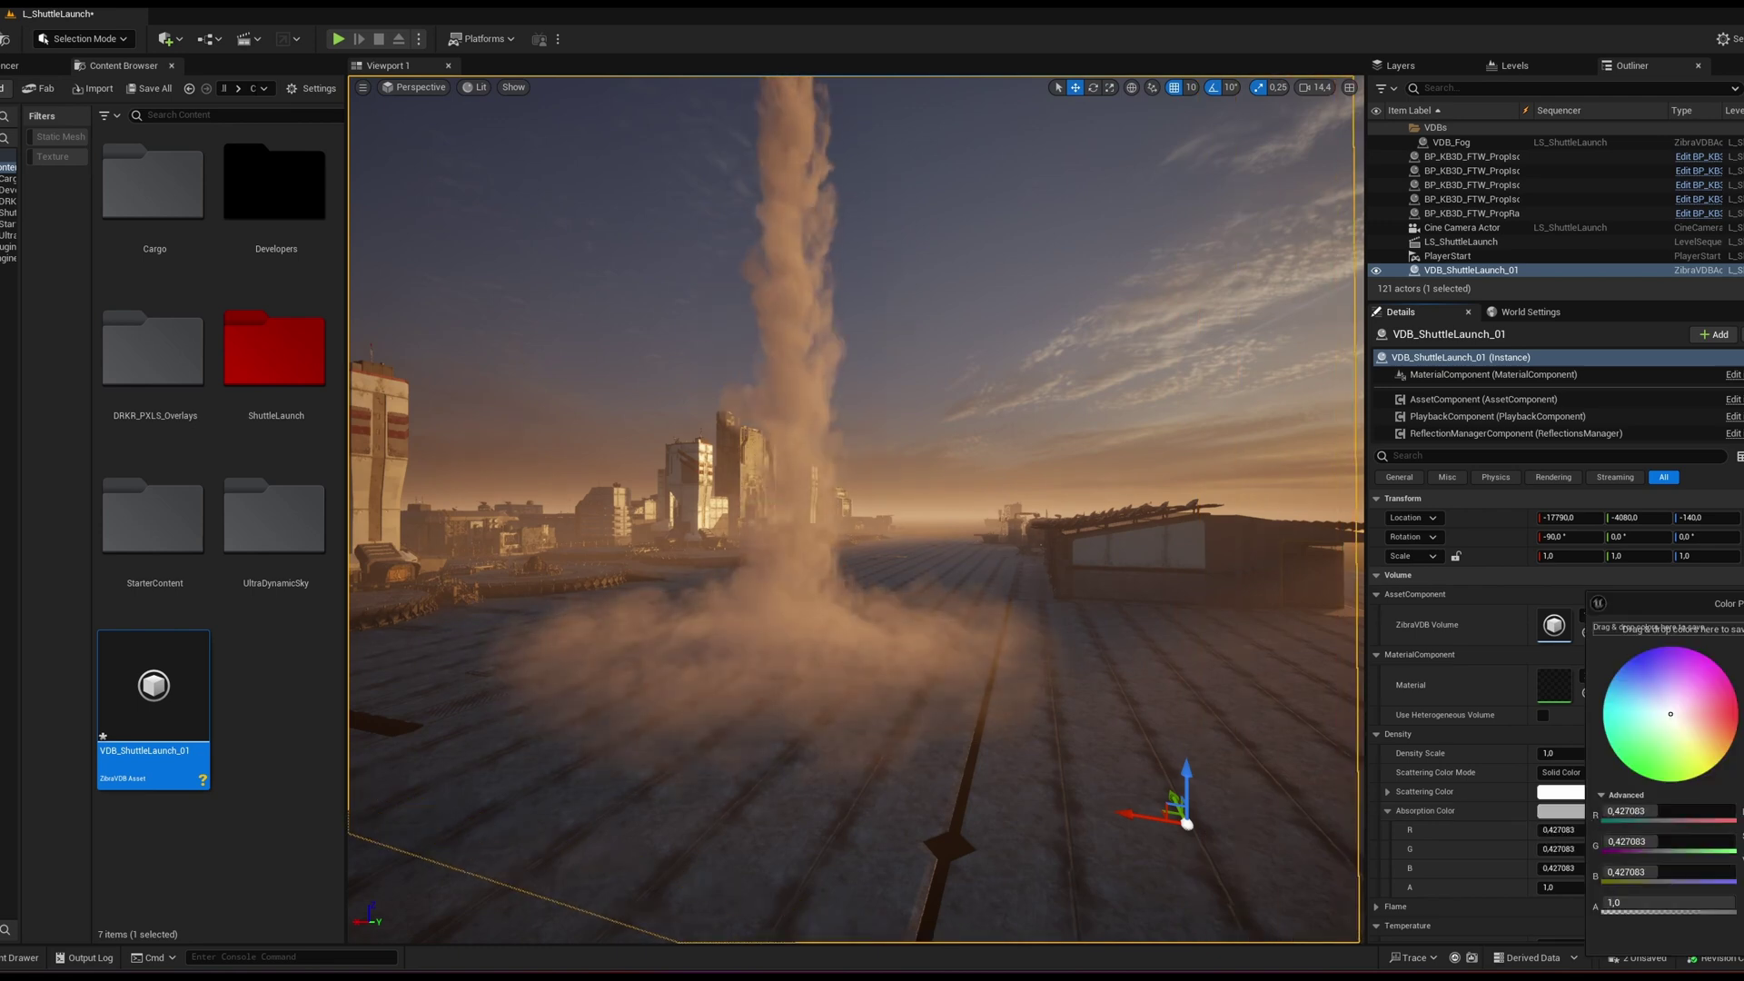
{"action": "scroll", "coordinate": [1670, 858], "scroll_direction": "down", "scroll_amount": 5}
{"action": "left_click", "coordinate": [1551, 802]}
{"action": "left_click", "coordinate": [1634, 706]}
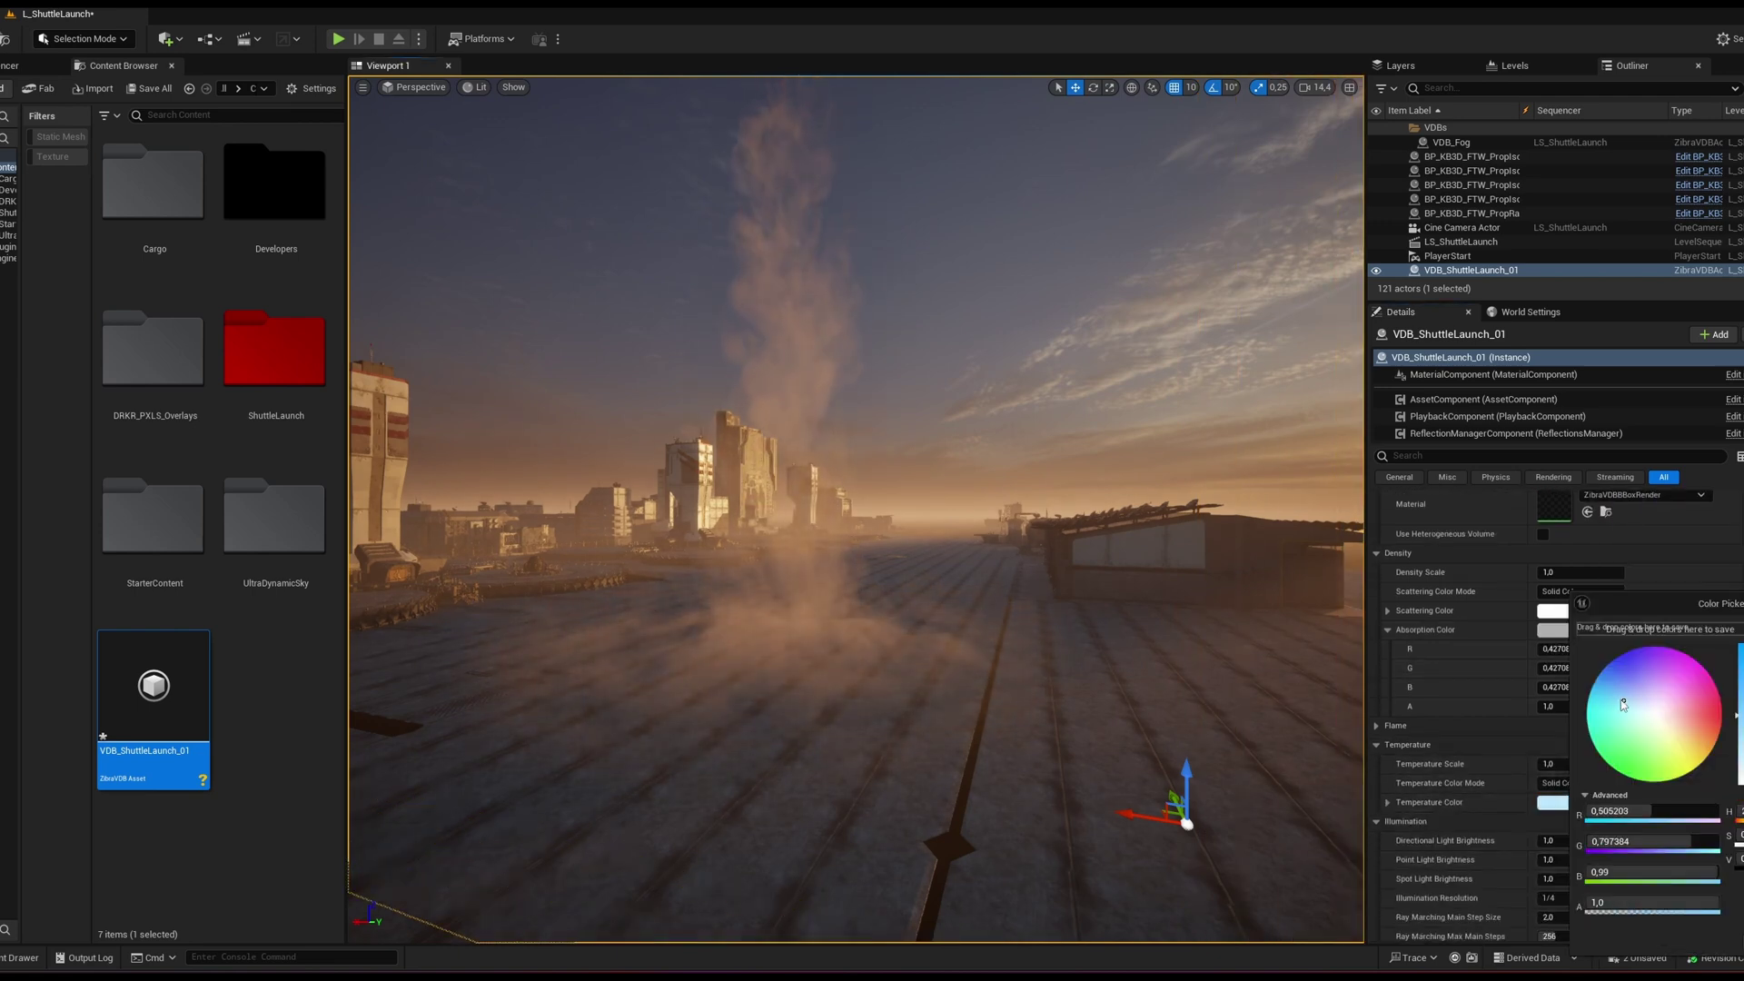
{"action": "left_click", "coordinate": [1597, 761]}
Step: Set Shadow Intensity to 10 and Ambient Light Intensity to 3, then orbit to check the smoke
{"action": "scroll", "coordinate": [1649, 828], "scroll_direction": "down", "scroll_amount": 8}
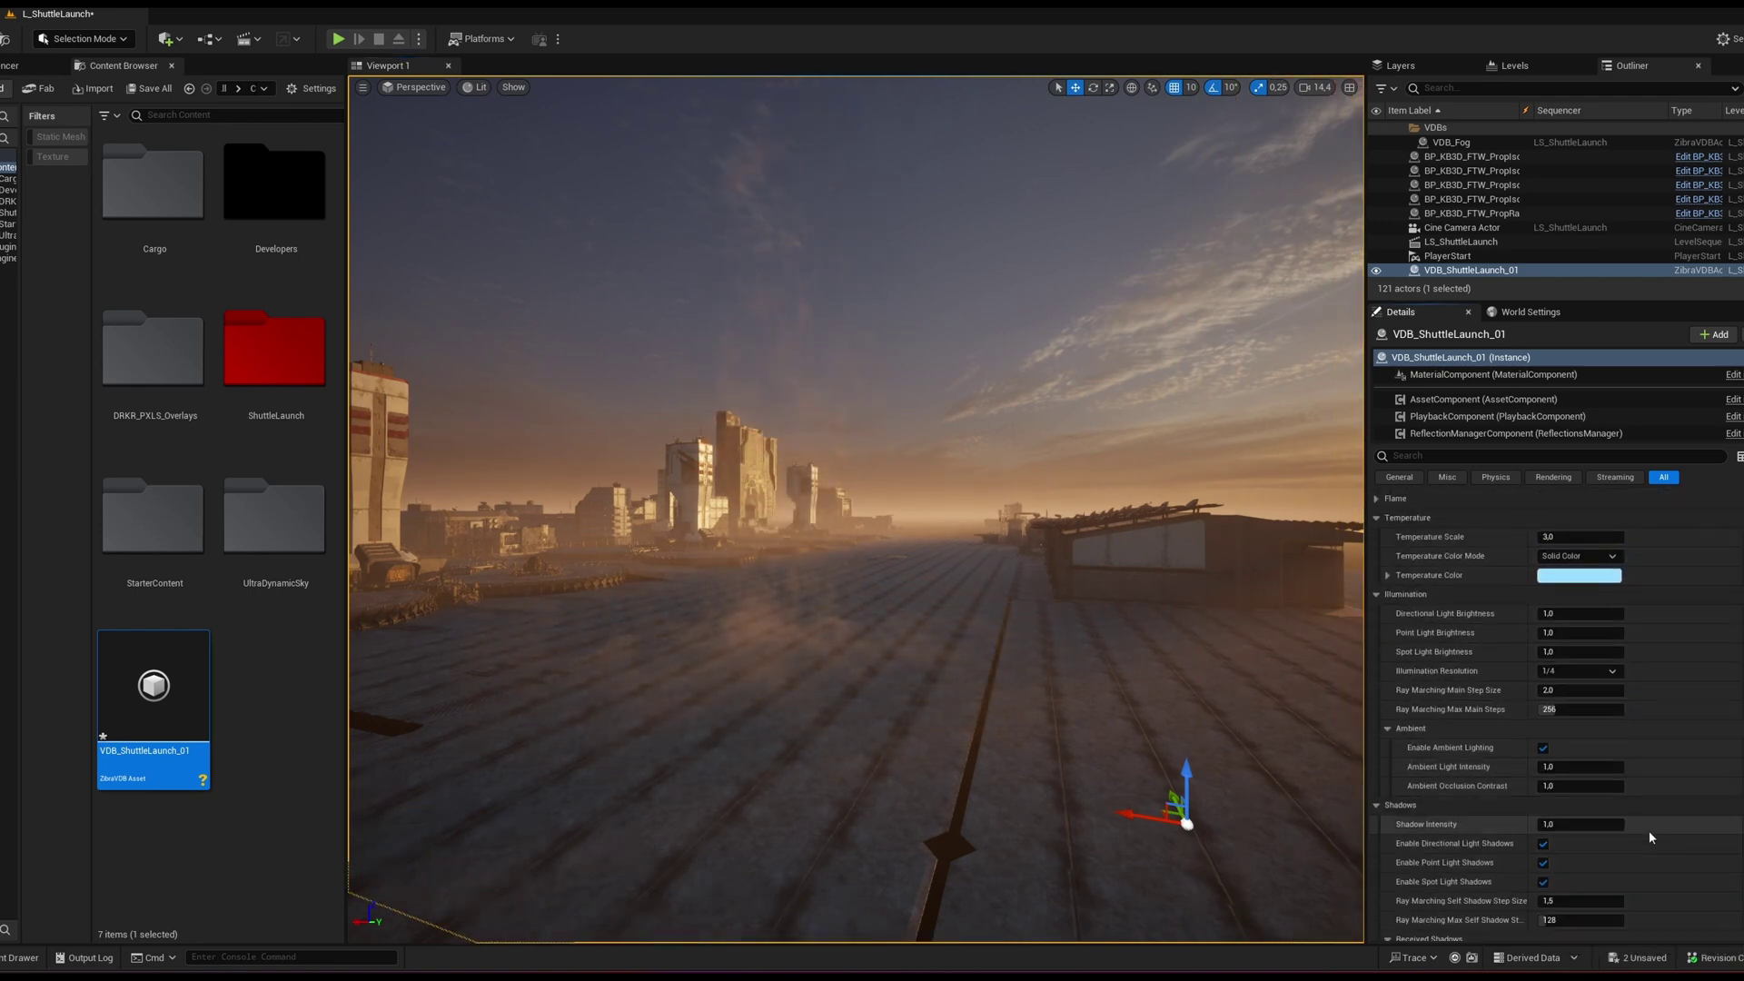
{"action": "left_click", "coordinate": [1568, 573]}
{"action": "type", "text": "10"}
{"action": "key", "text": "Return"}
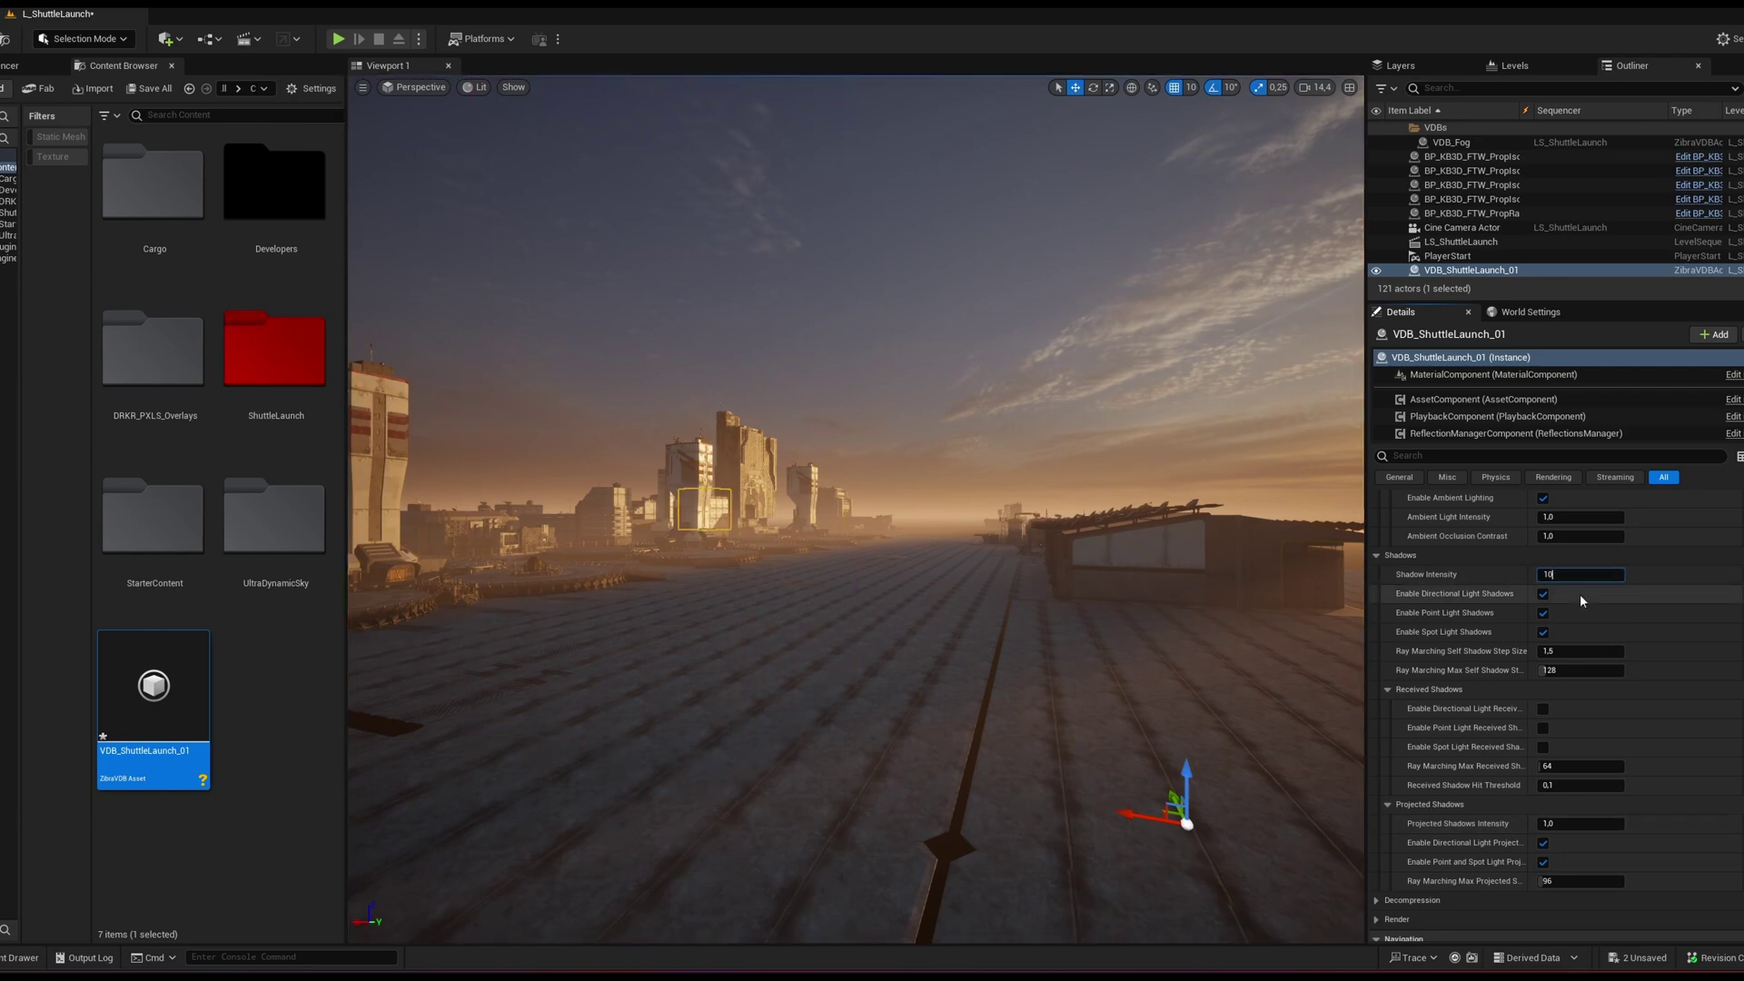
{"action": "left_click", "coordinate": [1580, 517]}
{"action": "type", "text": "3"}
{"action": "key", "text": "Return"}
{"action": "scroll", "coordinate": [1671, 624], "scroll_direction": "down", "scroll_amount": 5}
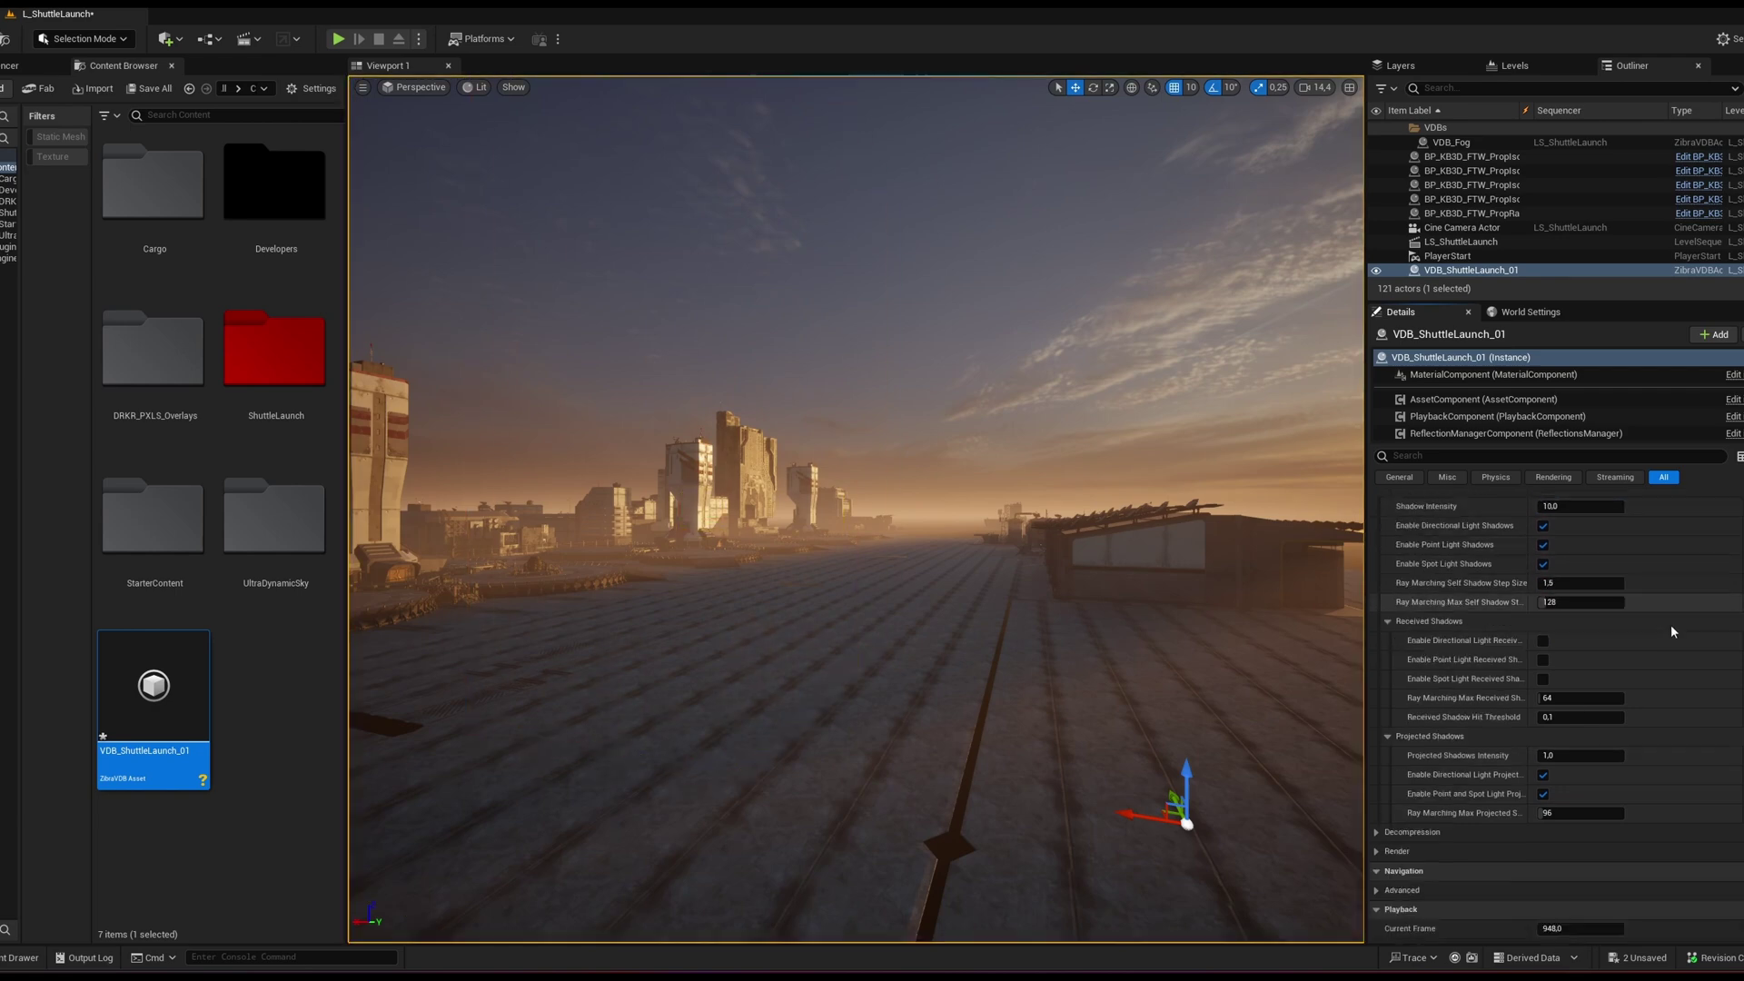
{"action": "scroll", "coordinate": [841, 844], "scroll_direction": "up", "scroll_amount": 10}
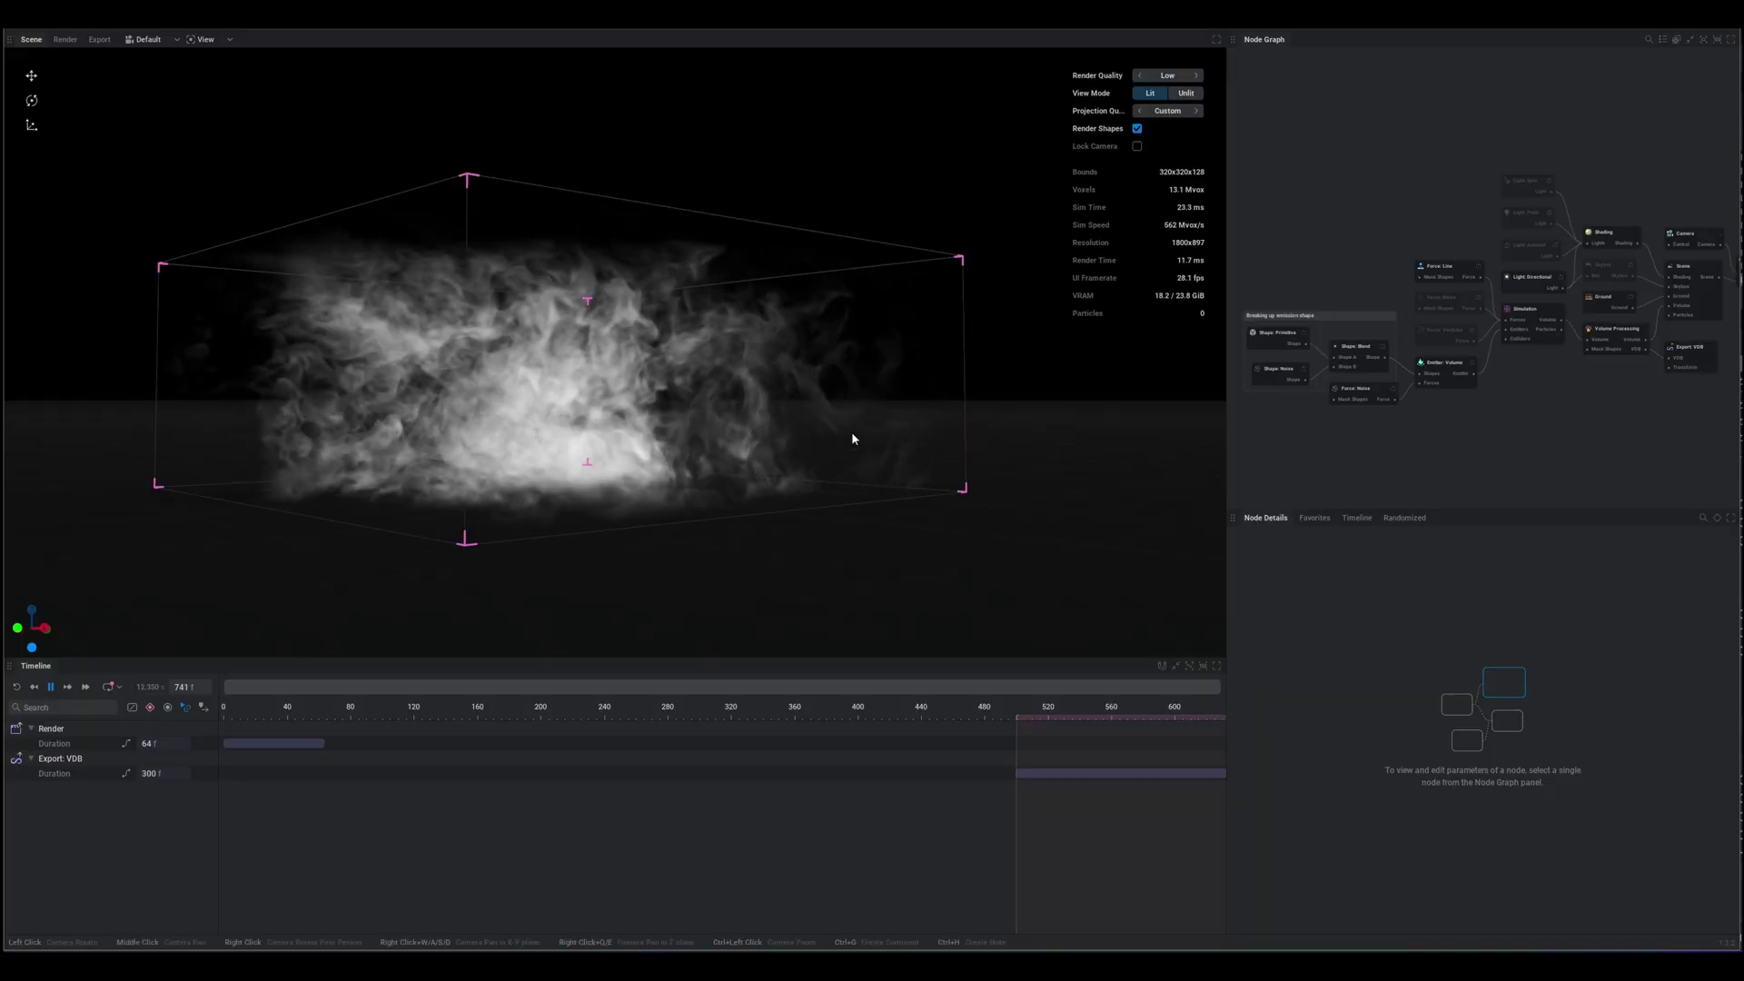
{"action": "left_click_drag", "start_coordinate": [852, 436], "coordinate": [818, 486]}
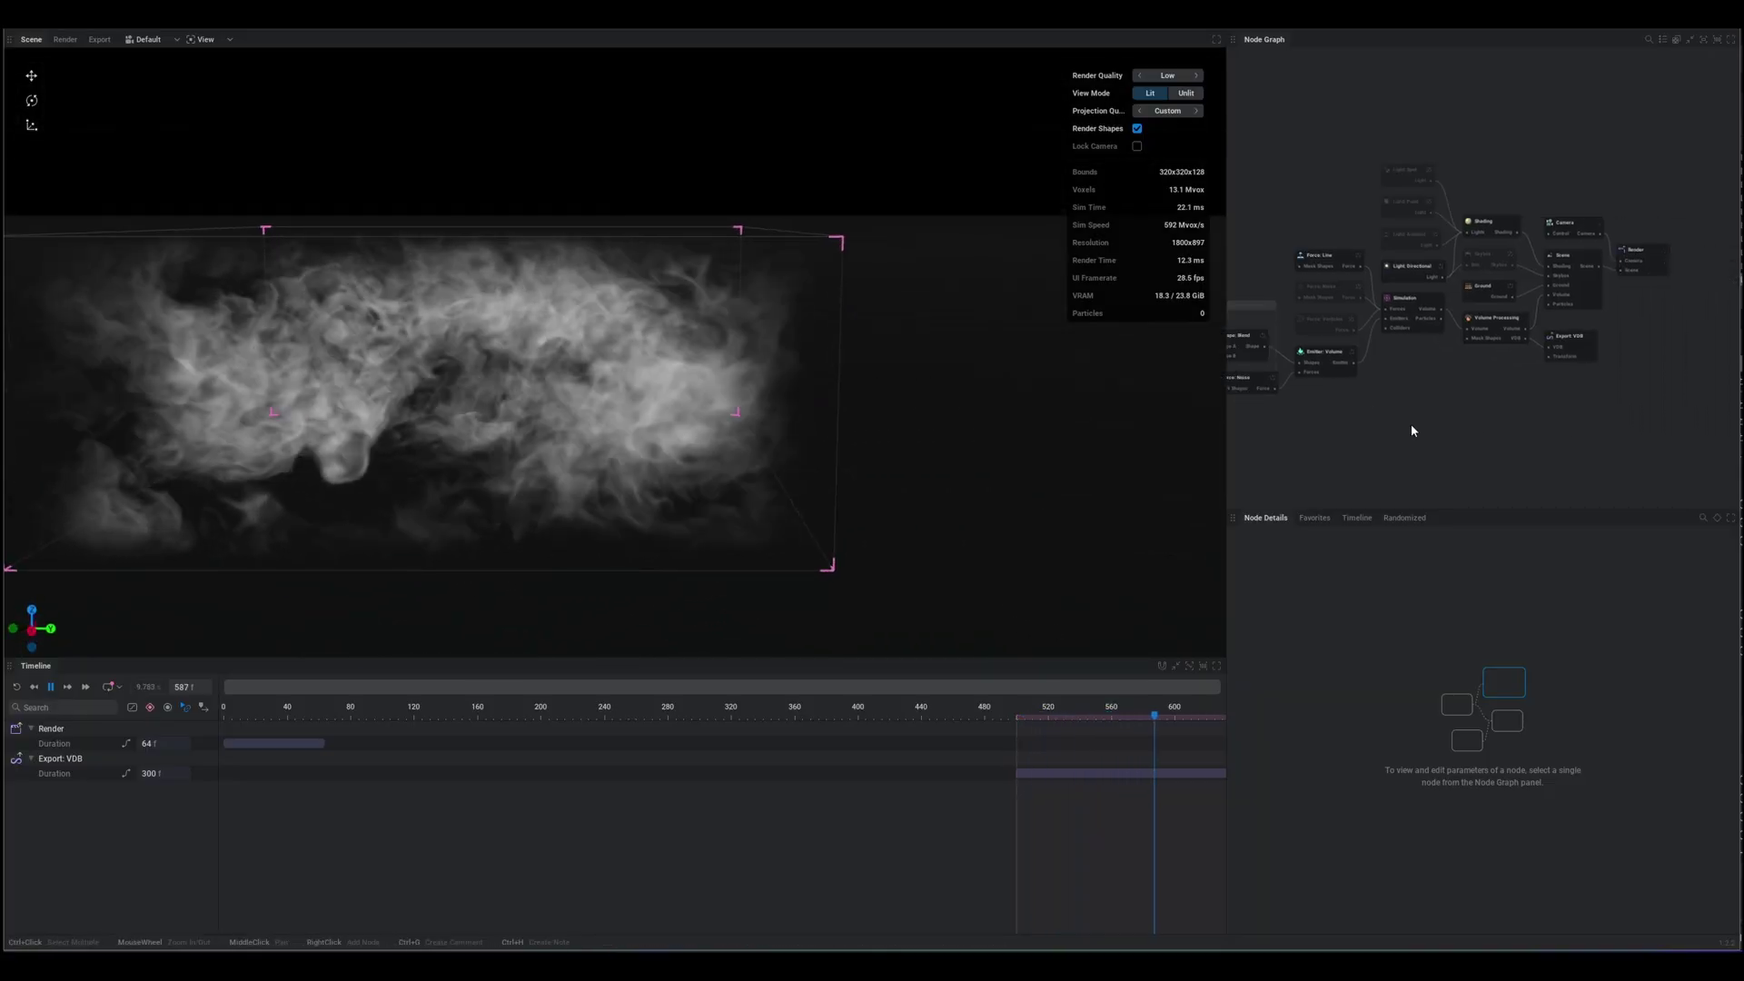
Step: Open the Export: VDB node's output folder in File Explorer and view the FogVDB folder's properties
{"action": "middle_click_drag", "start_coordinate": [1410, 423], "coordinate": [1290, 409]}
{"action": "scroll", "coordinate": [1454, 309], "scroll_direction": "up", "scroll_amount": 5}
{"action": "left_click", "coordinate": [1466, 287]}
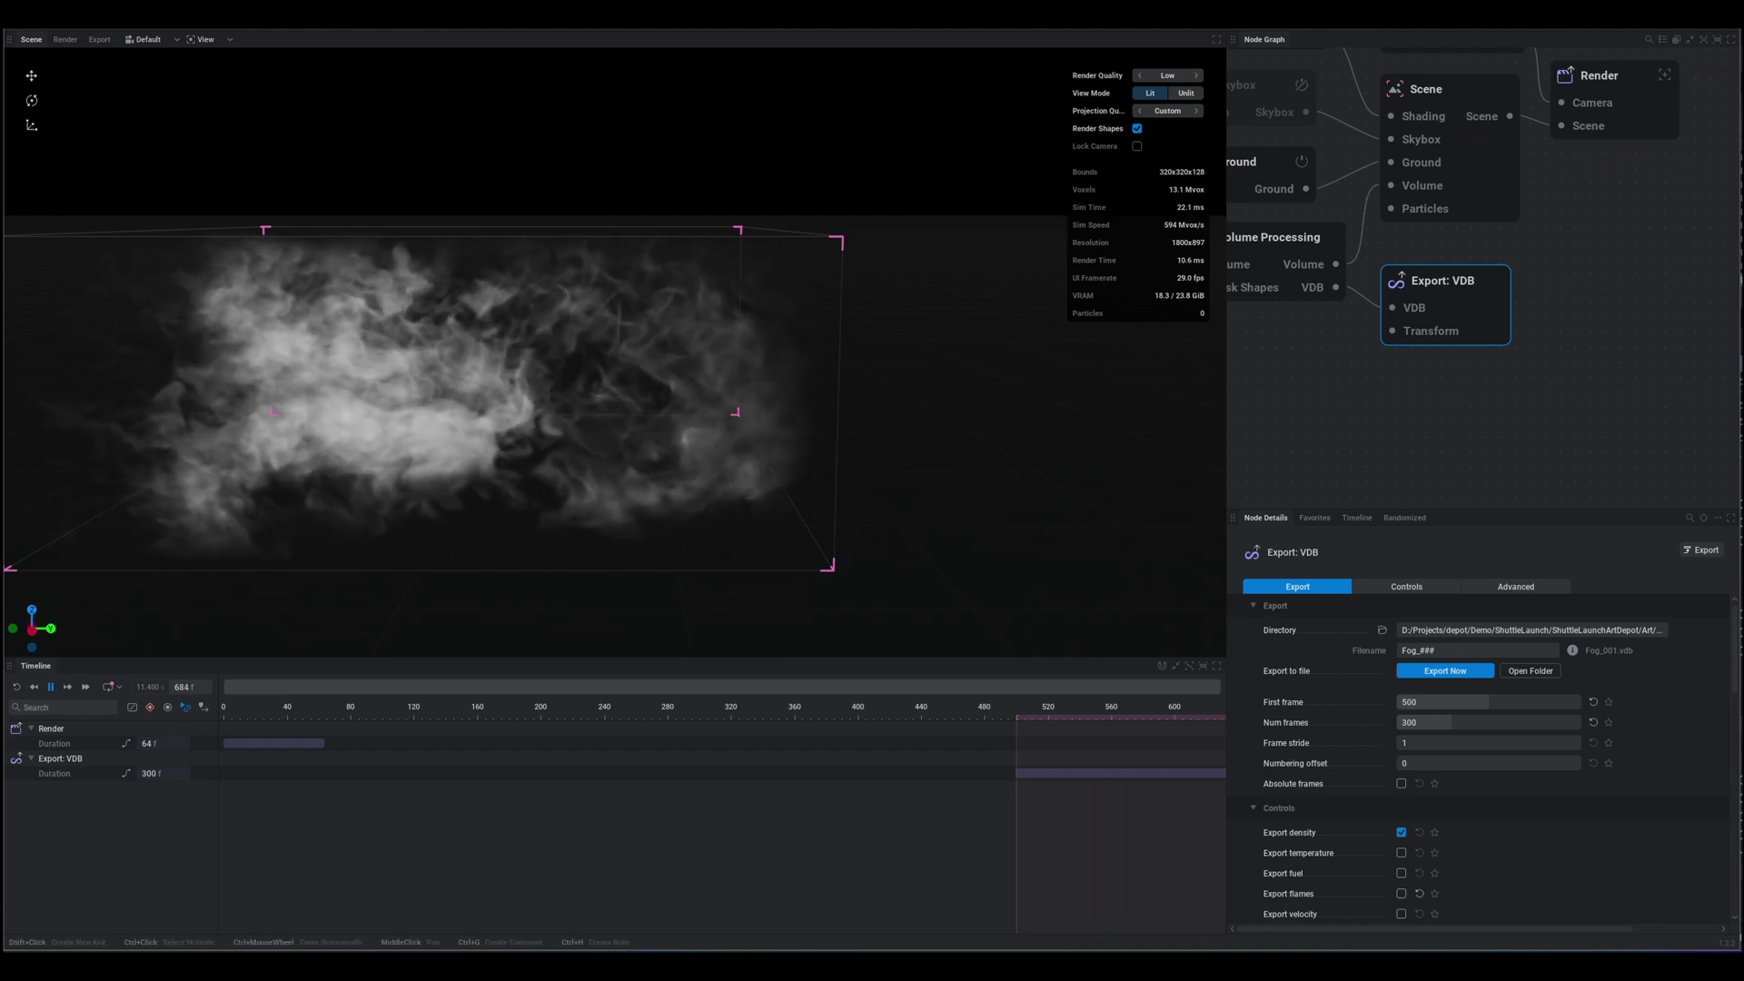
{"action": "left_click", "coordinate": [1530, 670]}
{"action": "right_click", "coordinate": [1024, 447]}
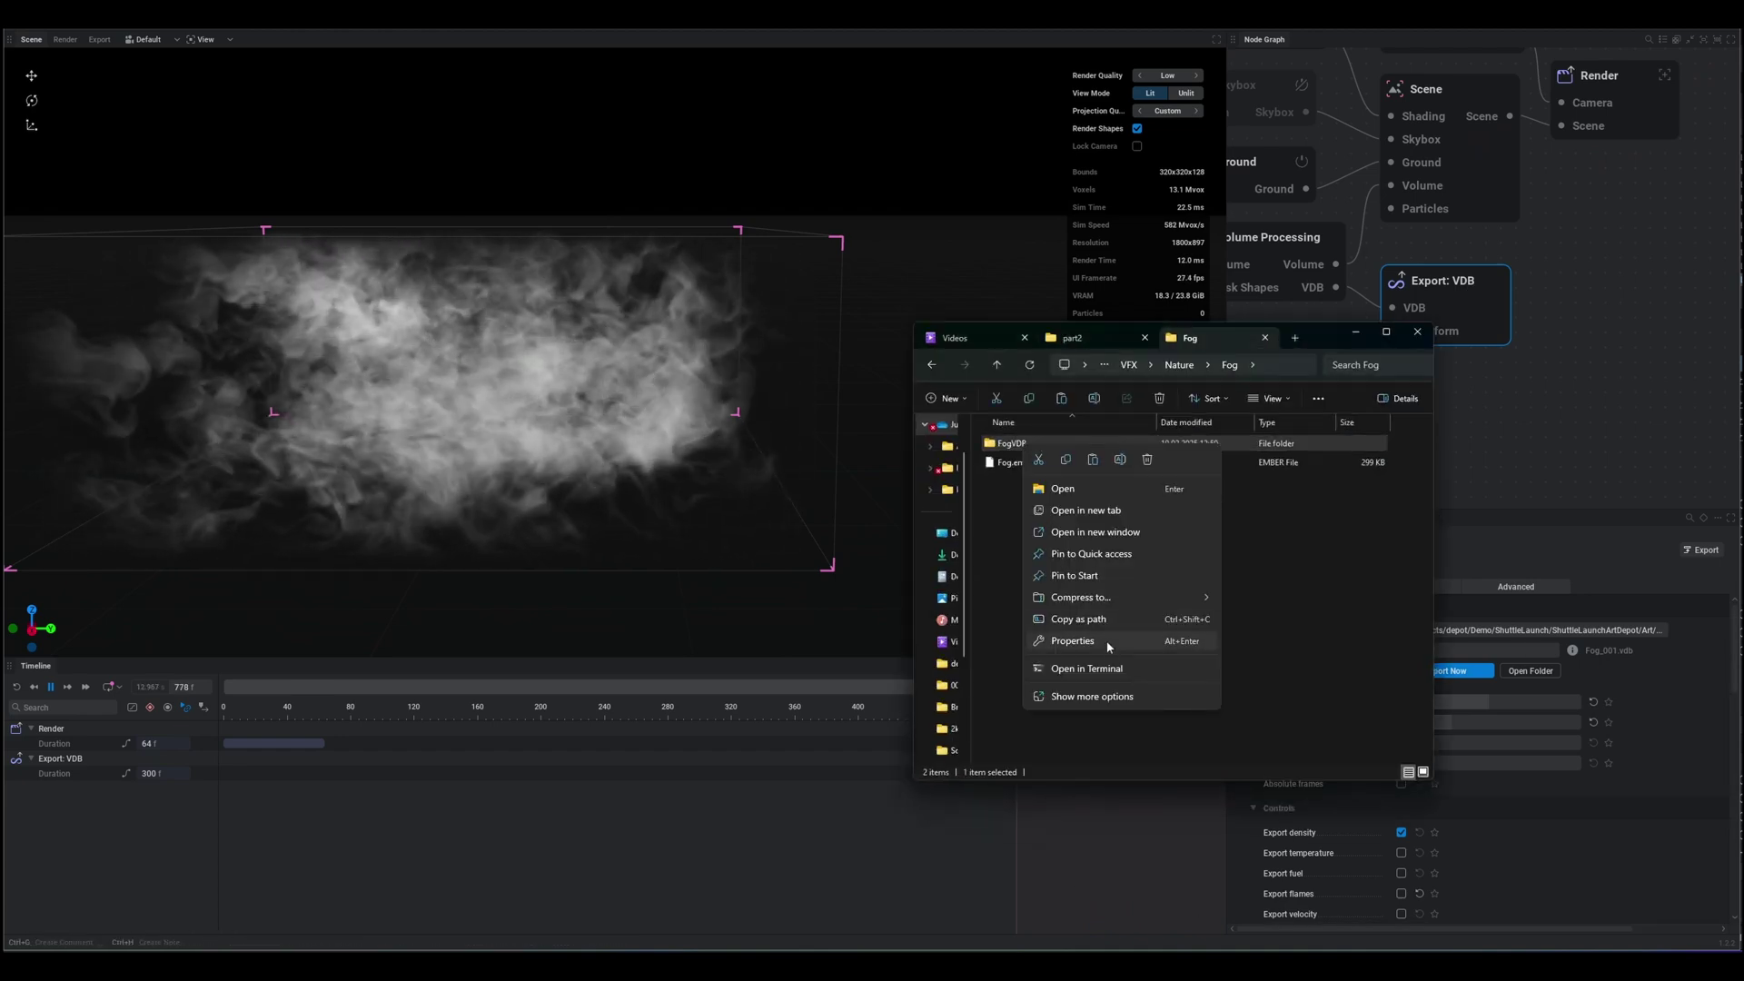
{"action": "left_click", "coordinate": [1094, 636]}
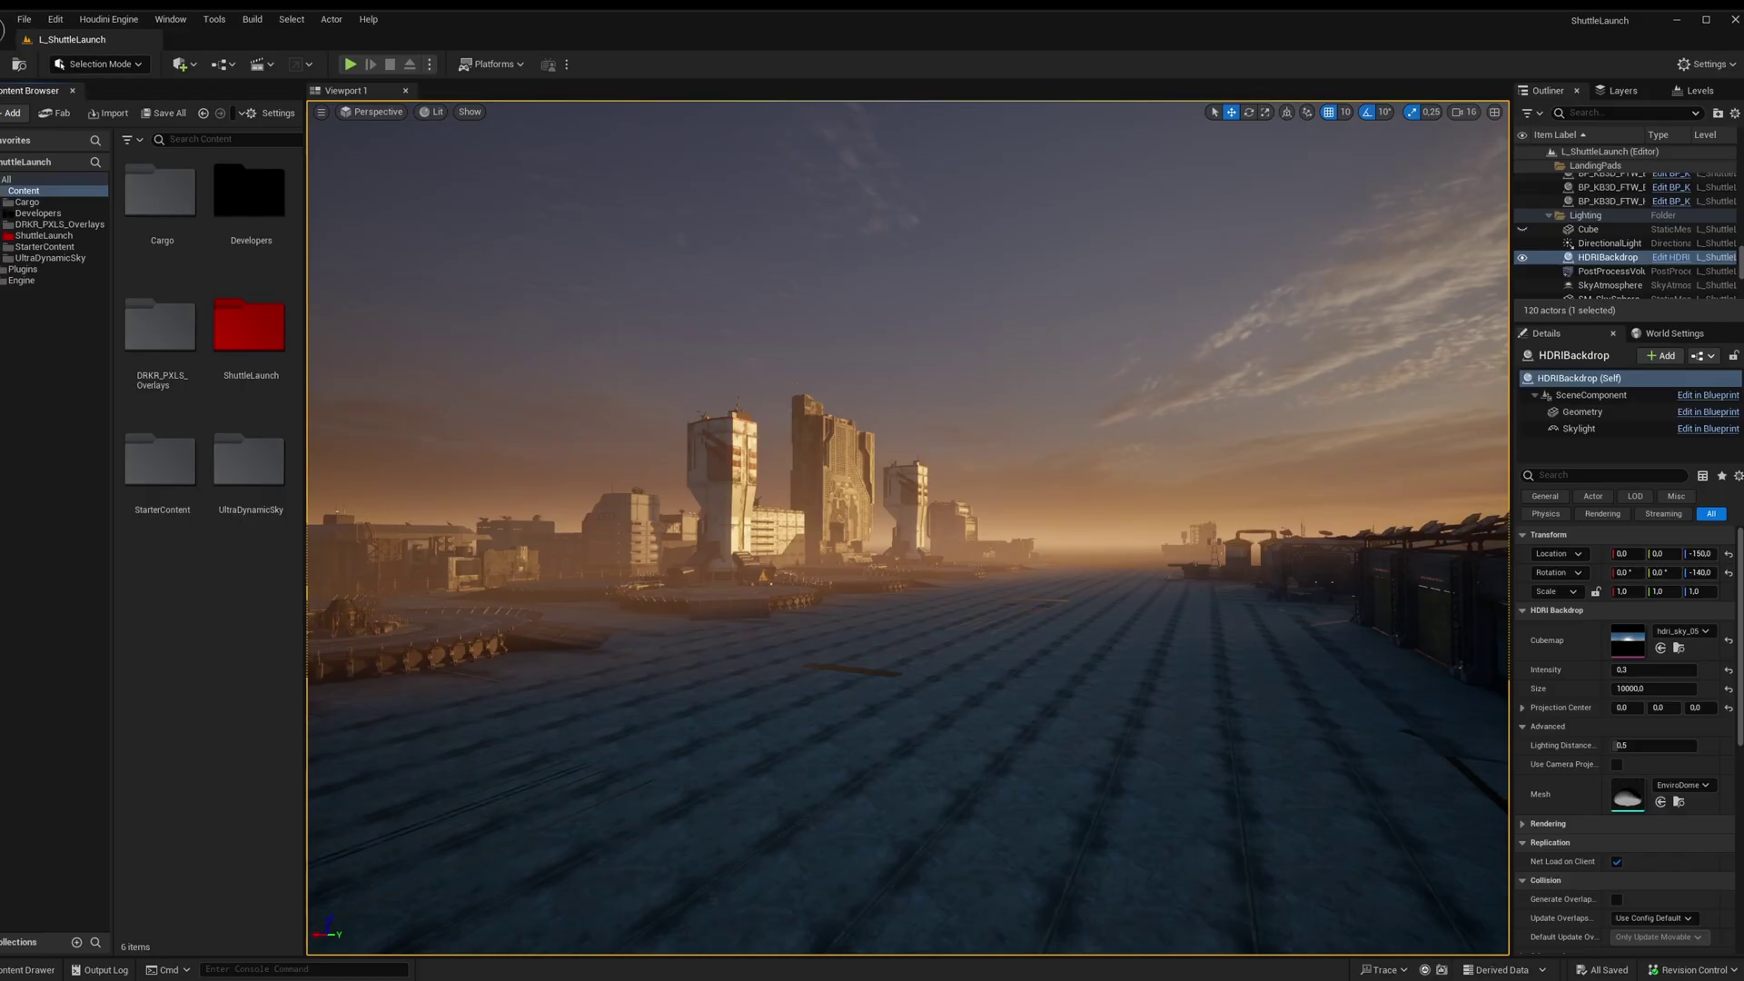
Step: Import the Fog_000.vdb sequence and compress it into a ZibraVDB asset
{"action": "left_click", "coordinate": [216, 20]}
{"action": "mouse_move", "coordinate": [283, 500]}
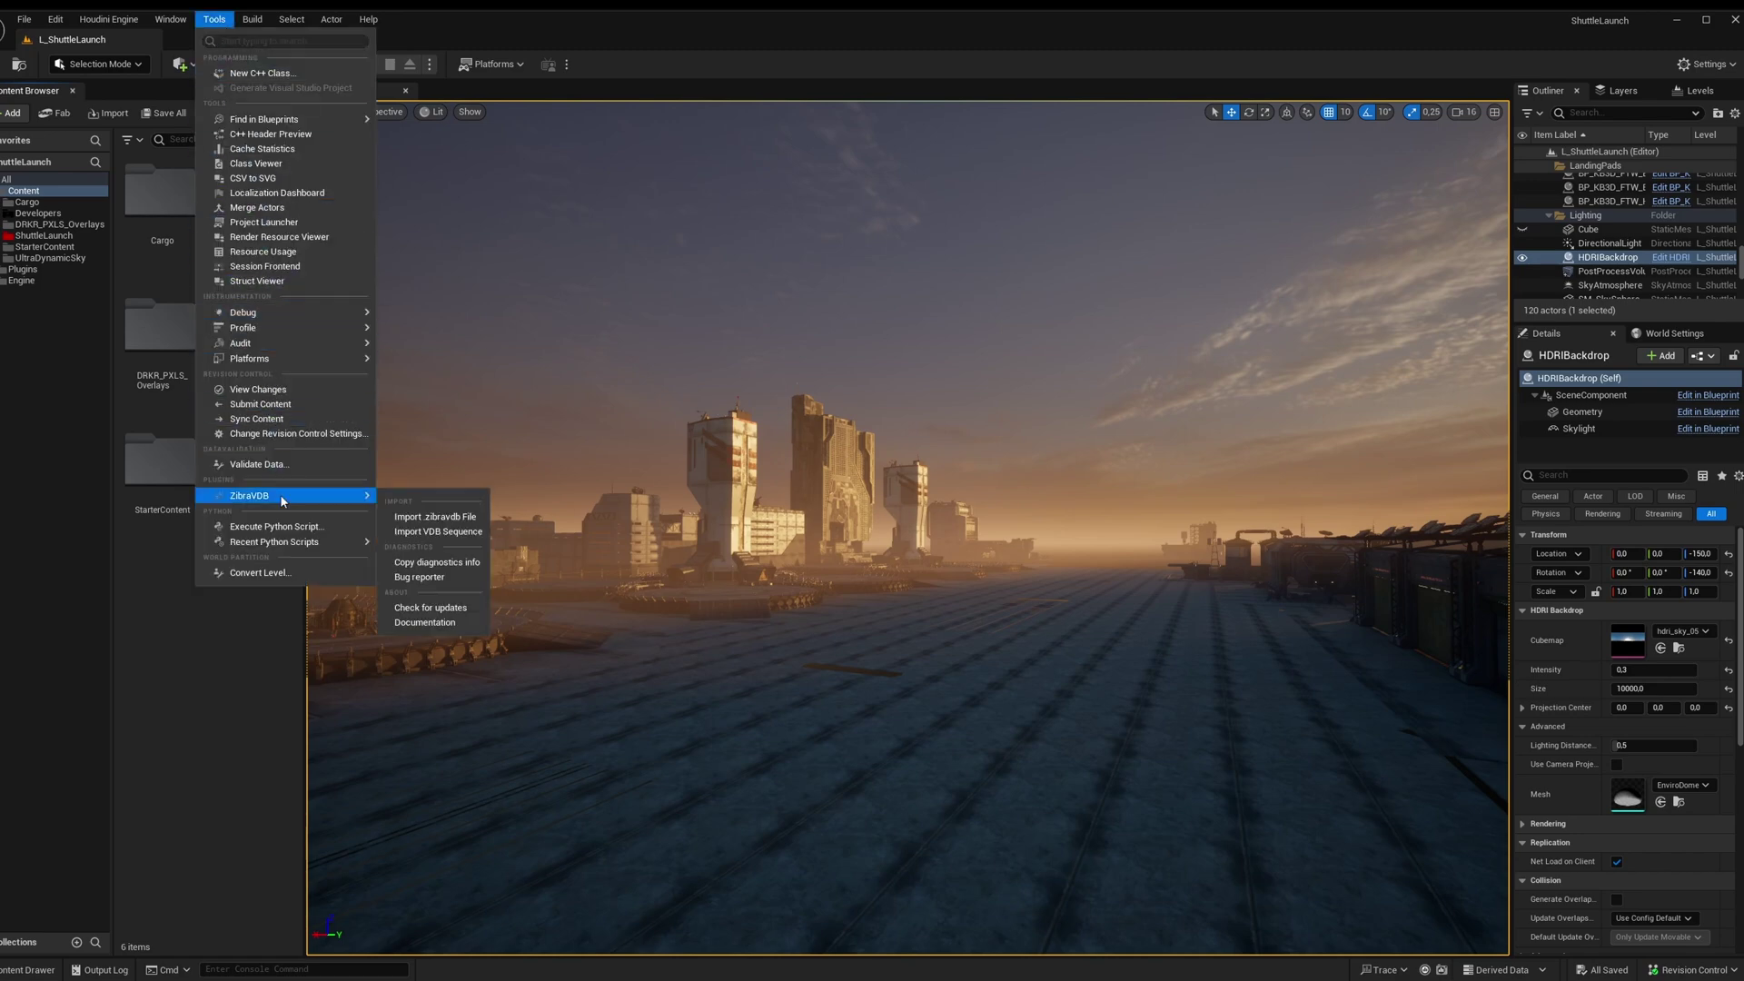
{"action": "left_click", "coordinate": [422, 535]}
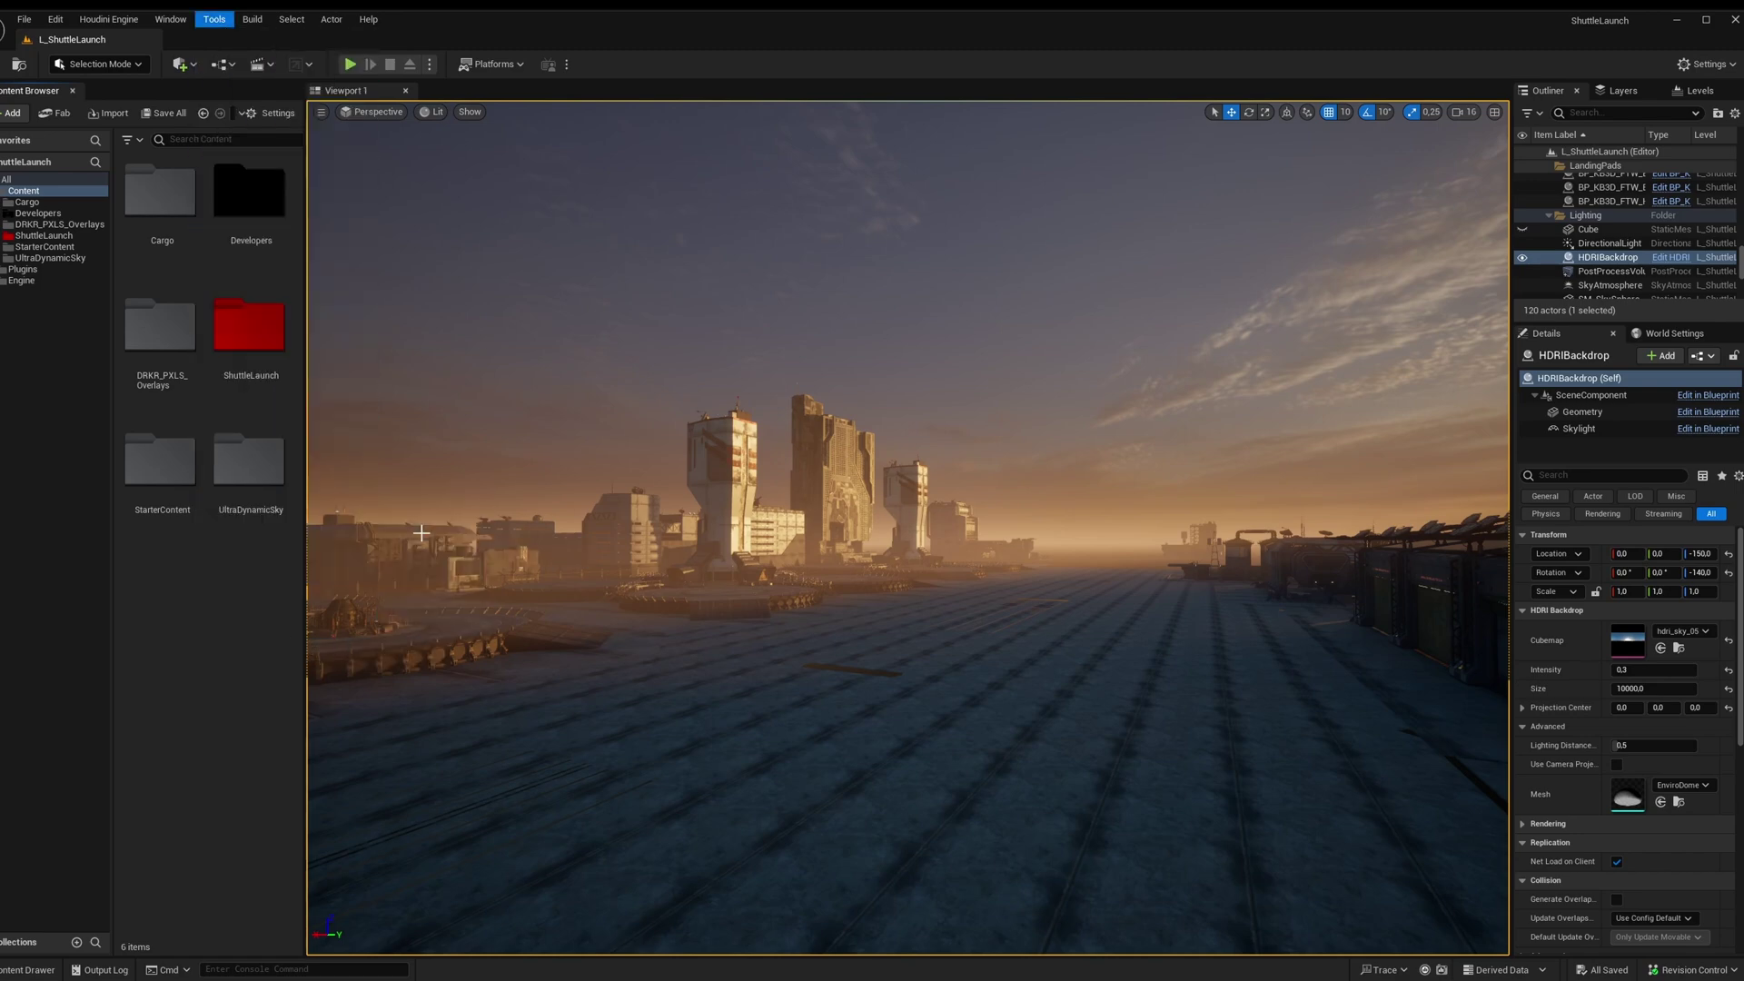
{"action": "left_click", "coordinate": [845, 305]}
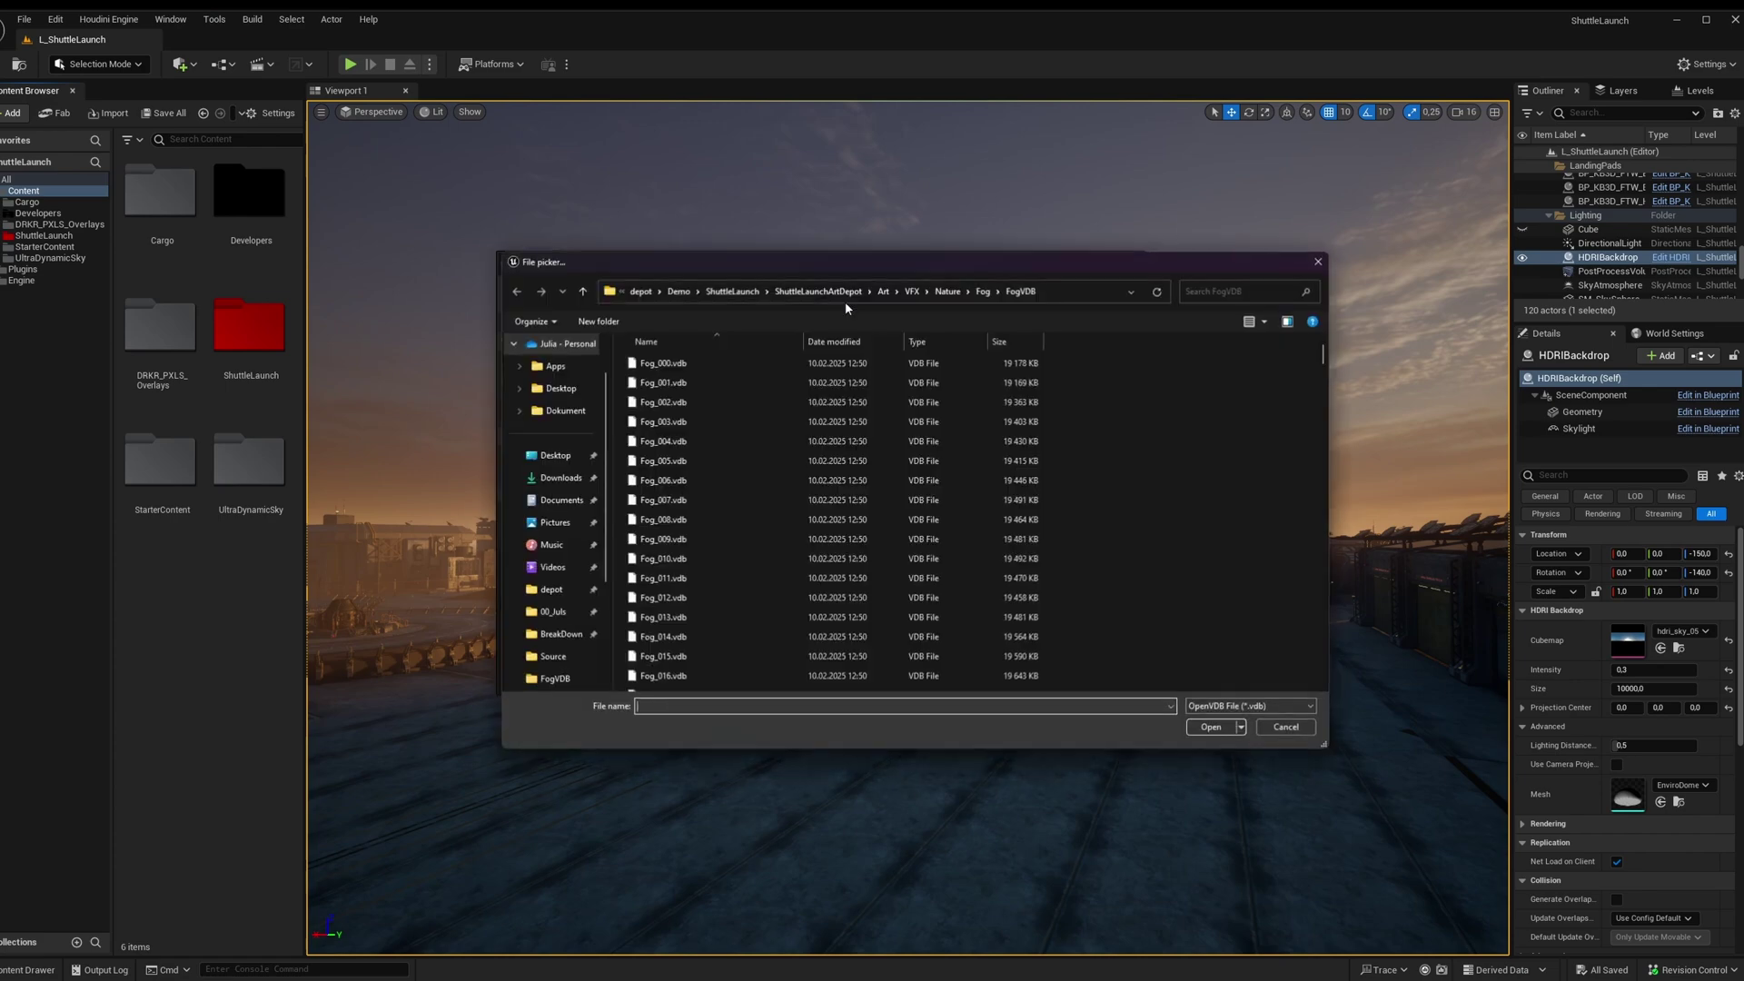
{"action": "double_click", "coordinate": [822, 363]}
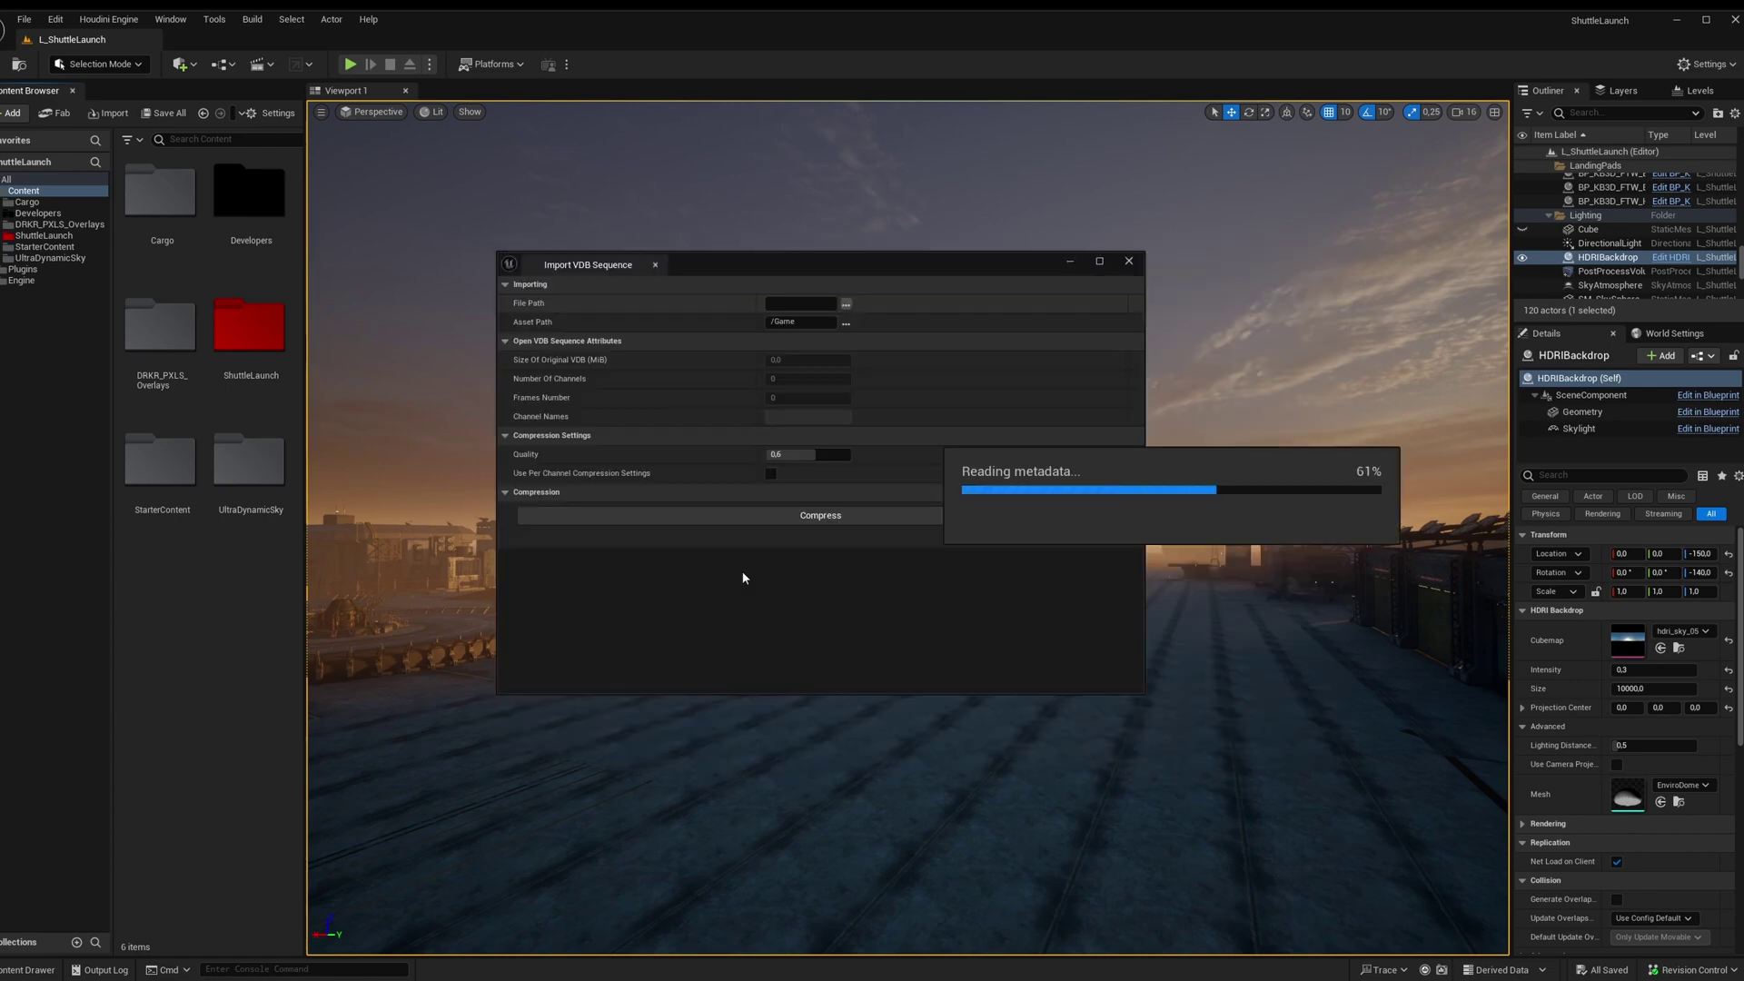
{"action": "left_click", "coordinate": [847, 516]}
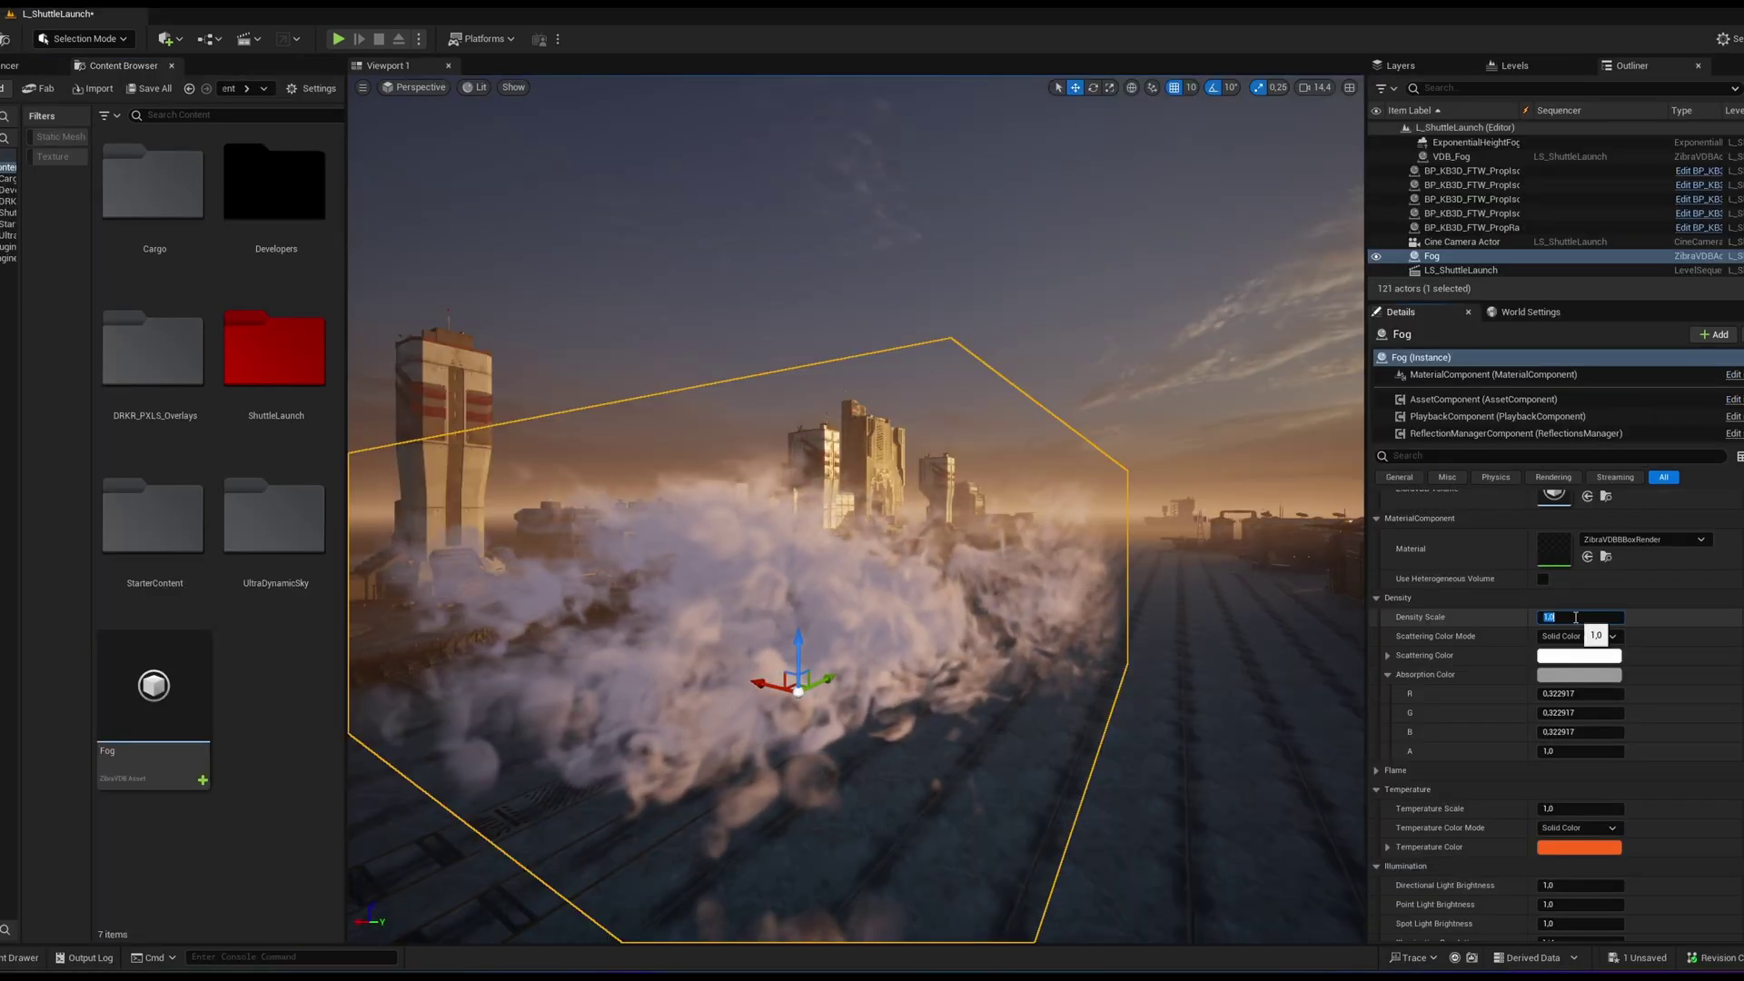
Step: Set the Fog volume's Density Scale to 0.05
{"action": "key", "text": "BackSpace"}
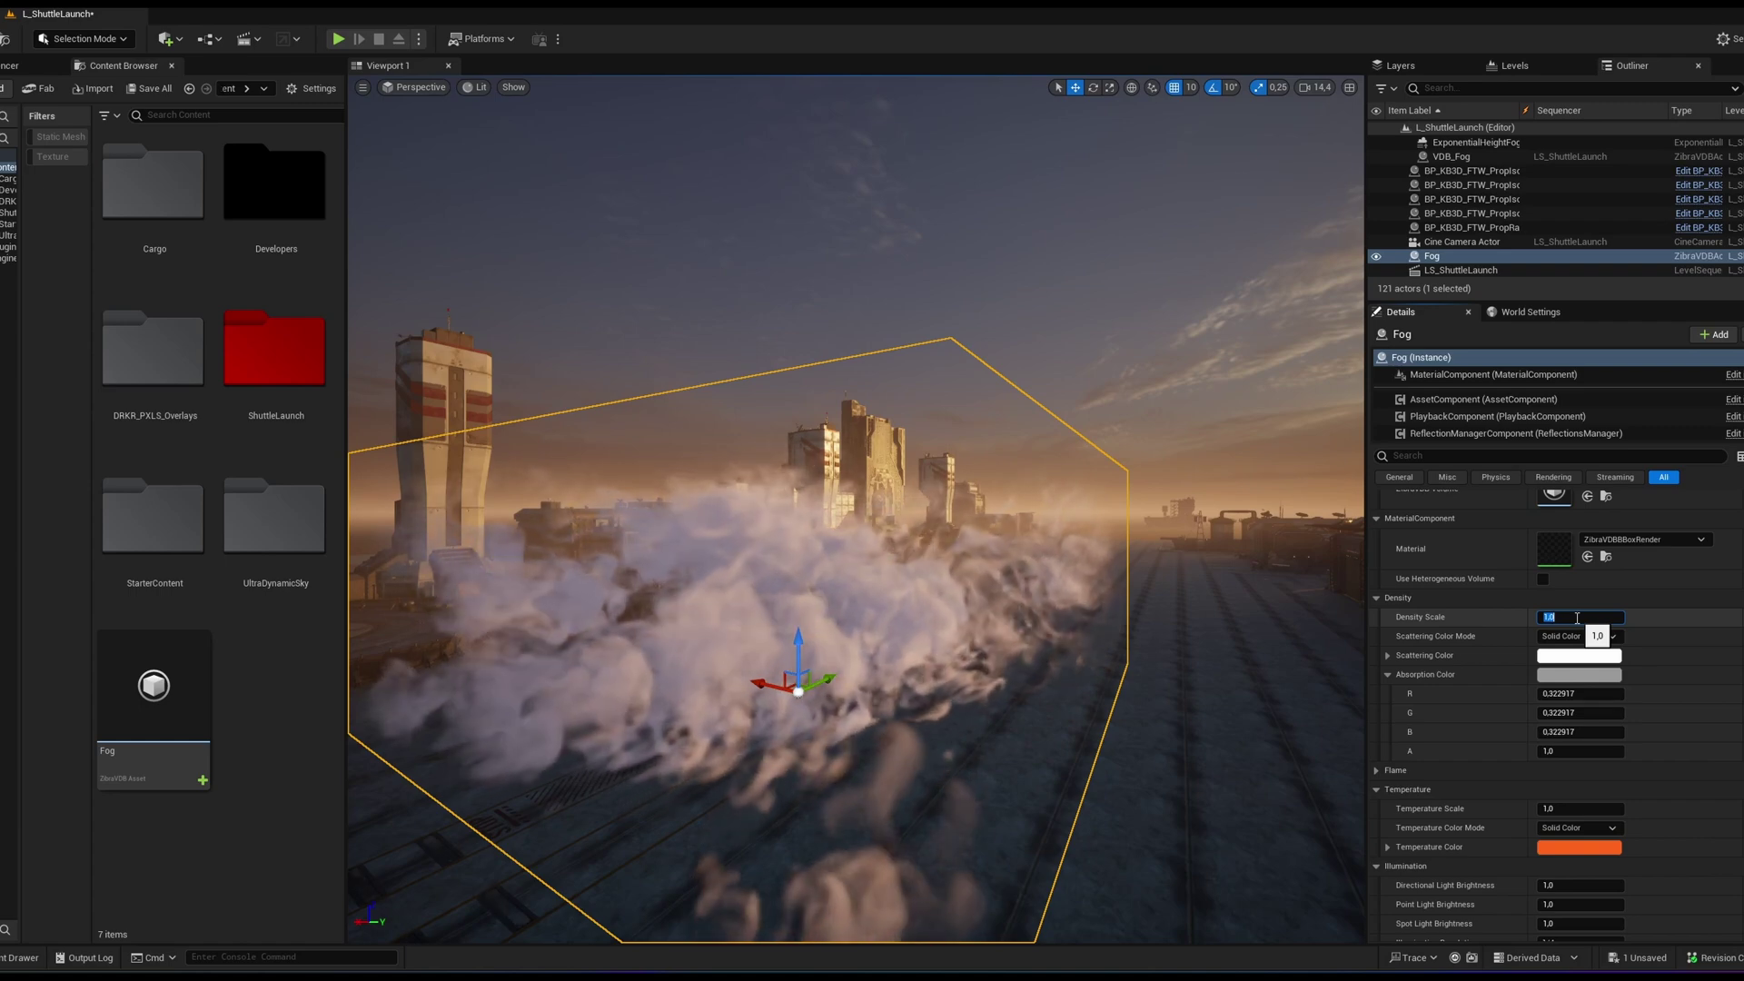
{"action": "type", "text": "0,05"}
{"action": "key", "text": "Return"}
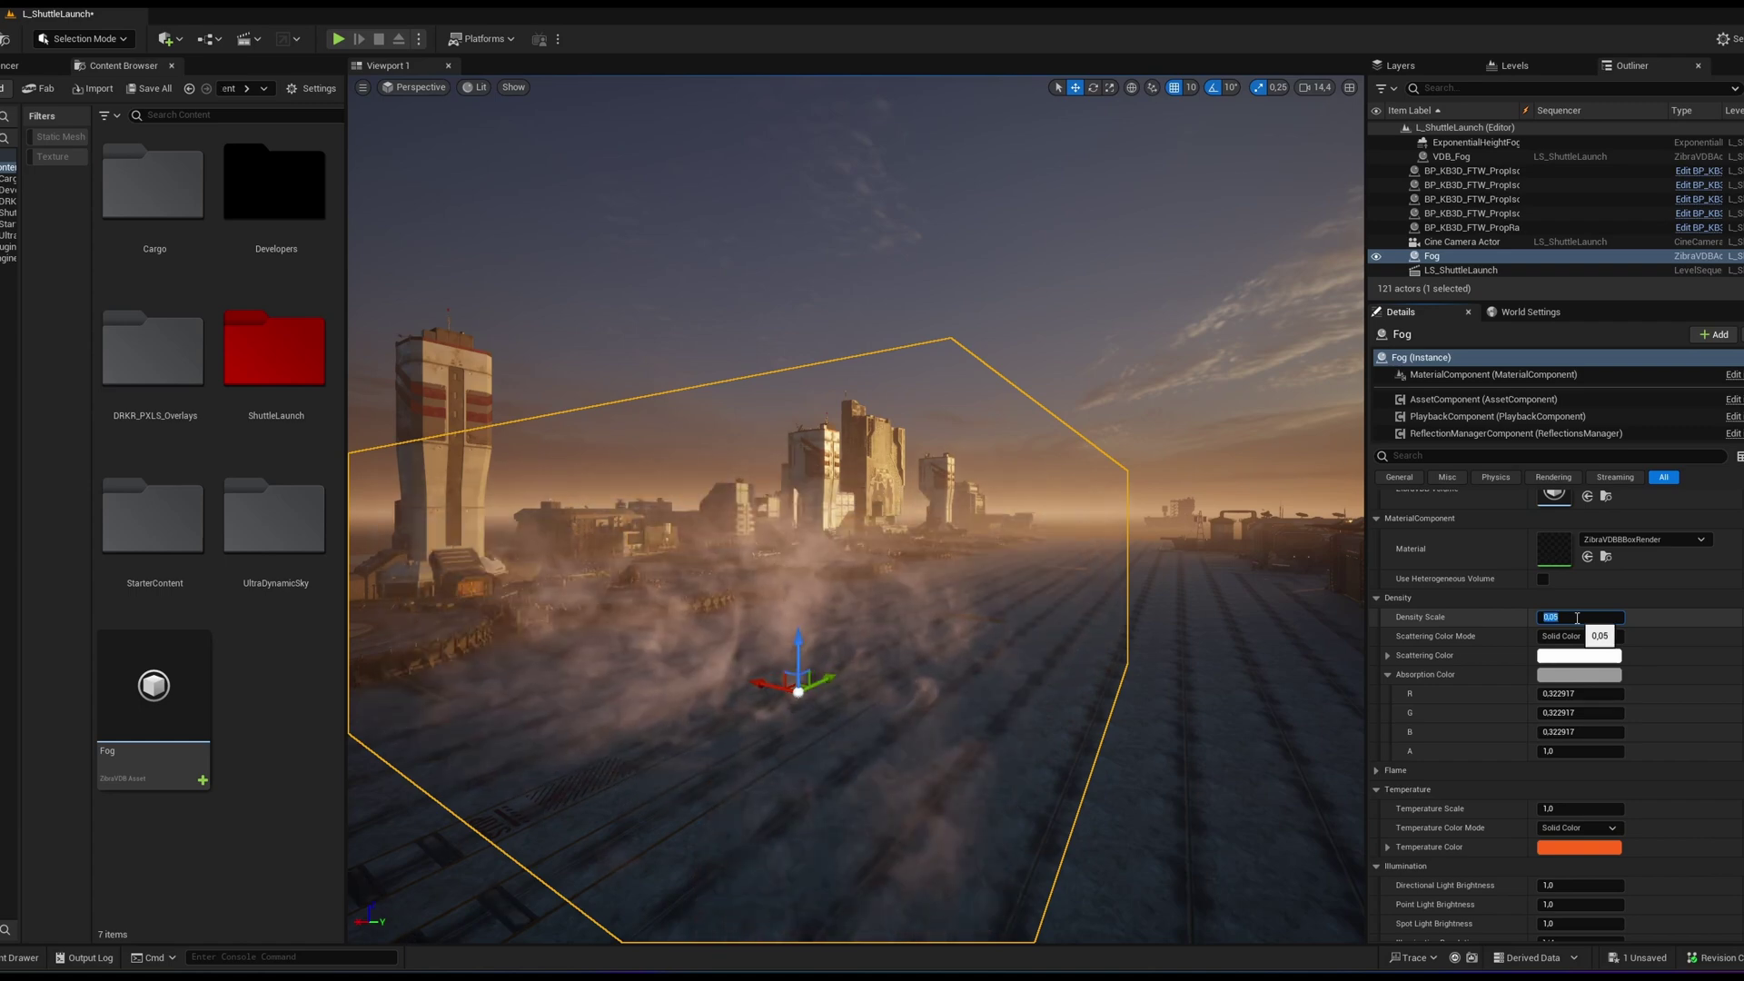
{"action": "key", "text": "alt+Tab"}
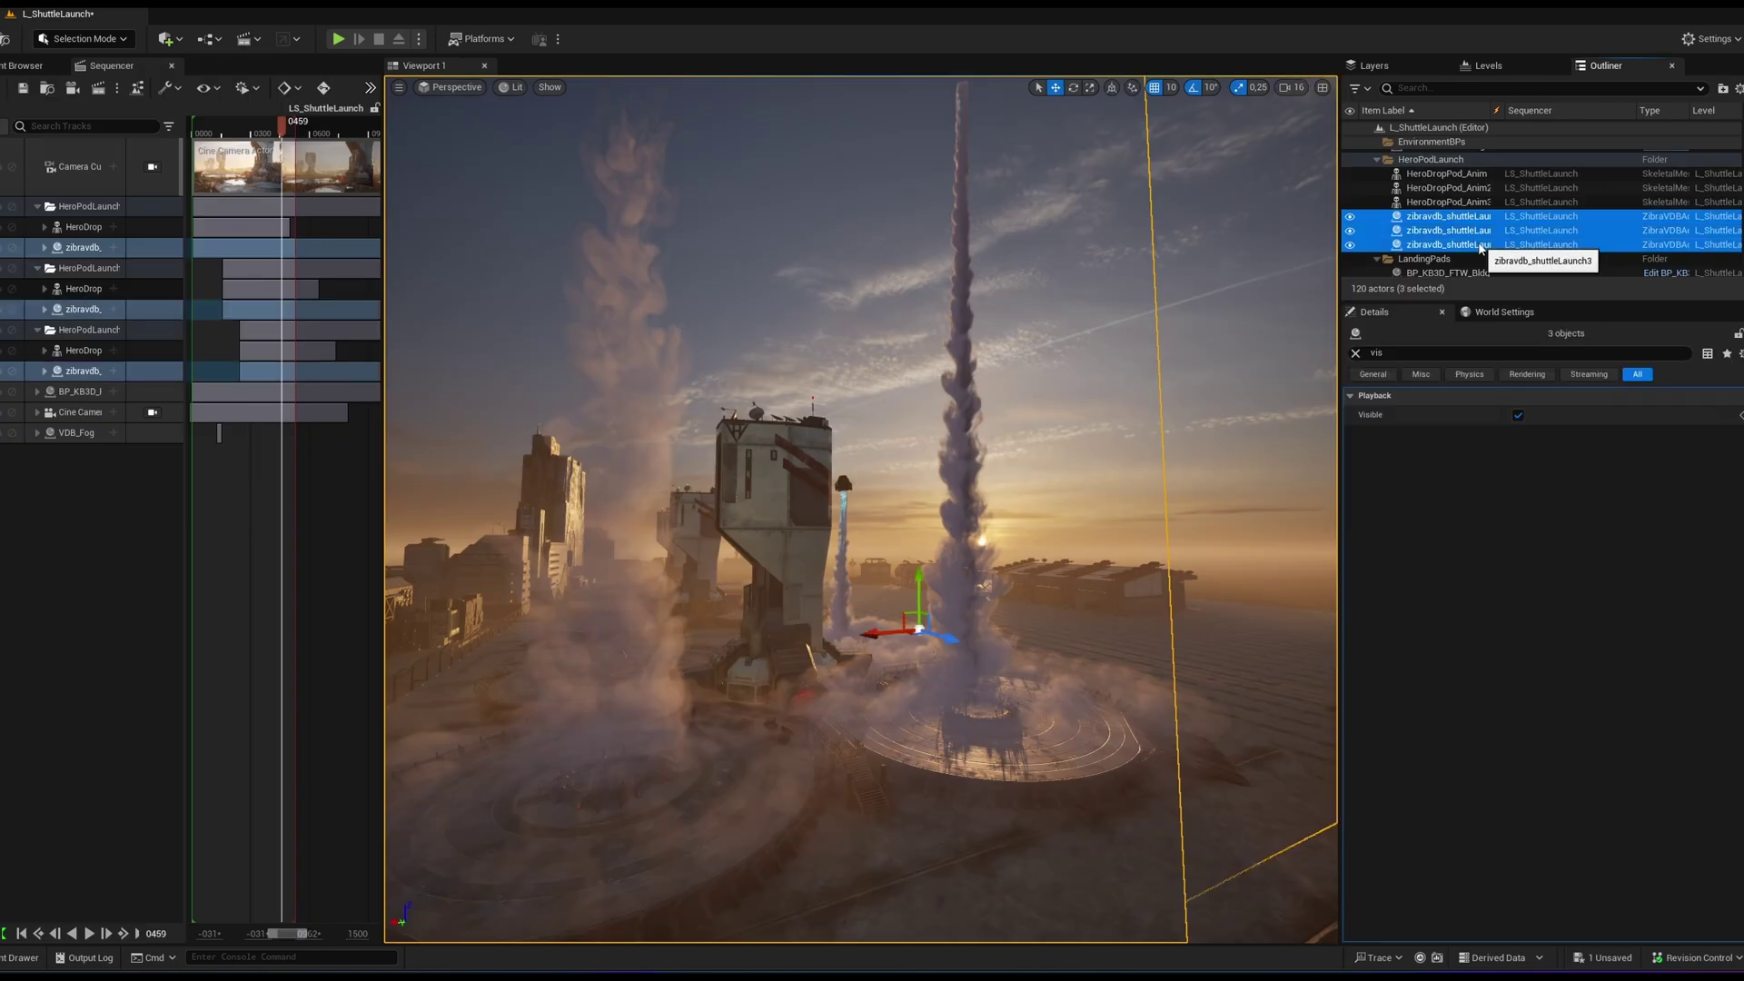
Step: Clear the Details search filter and enable Use Heterogeneous Volume on the three smoke volumes
{"action": "left_click", "coordinate": [1356, 354]}
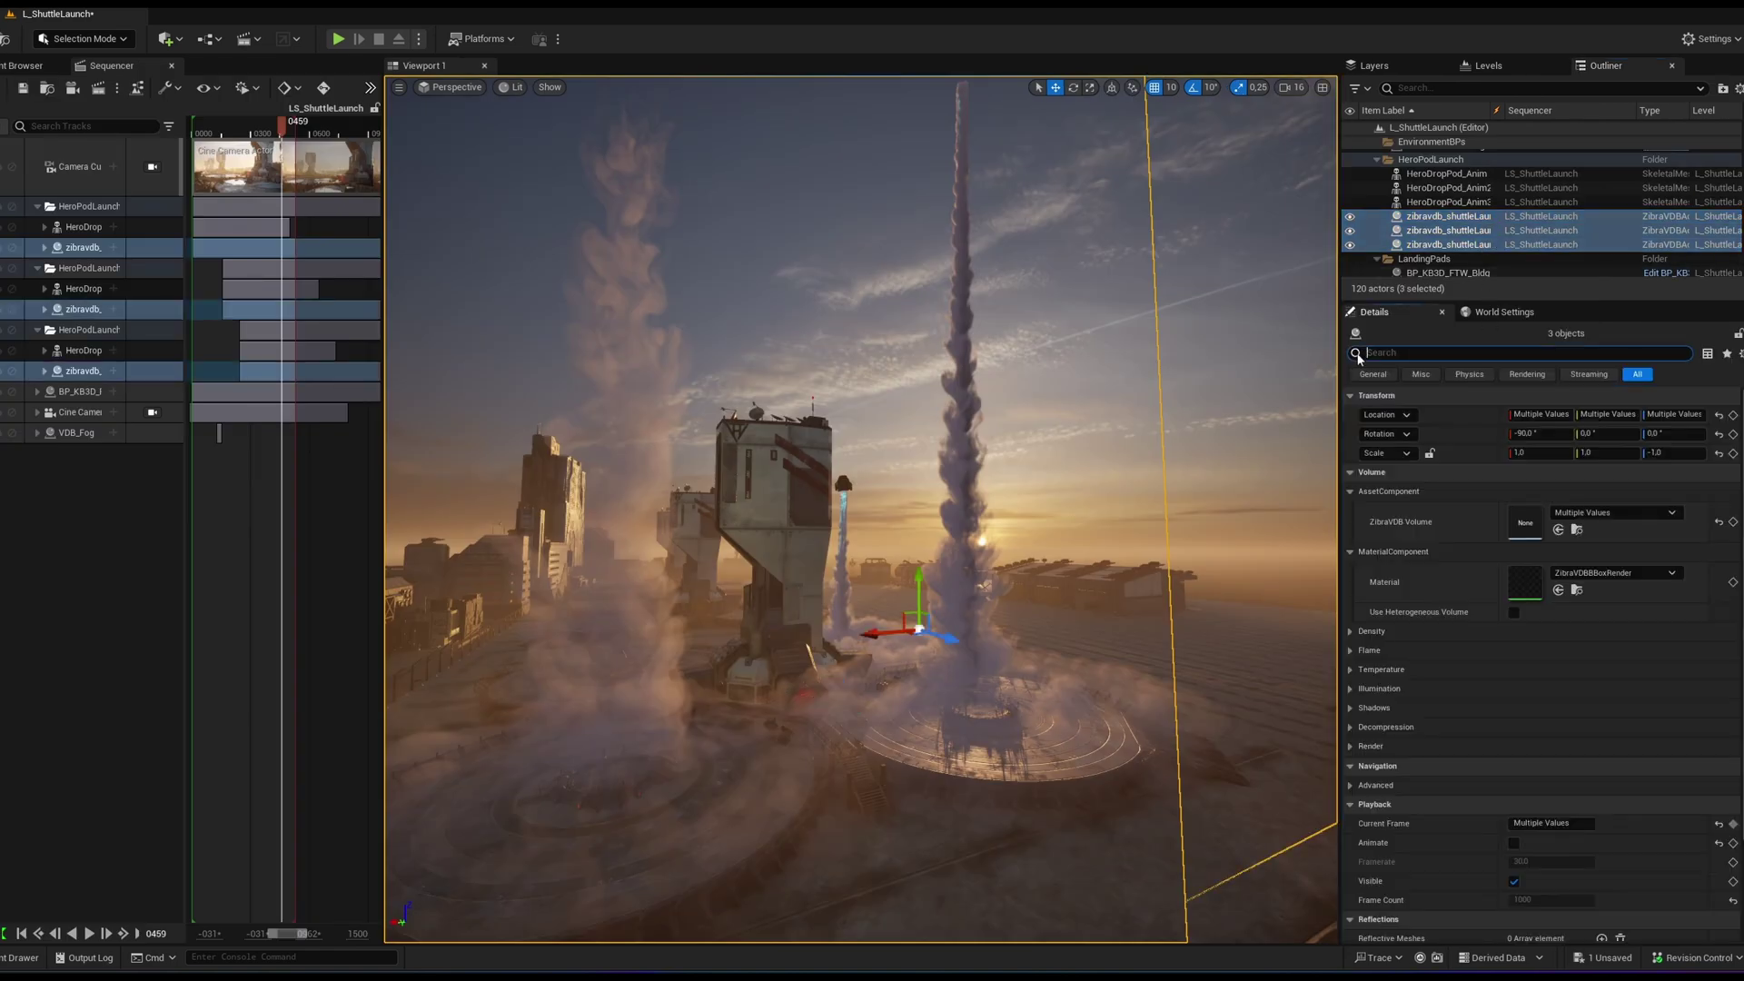
{"action": "left_click", "coordinate": [1515, 614]}
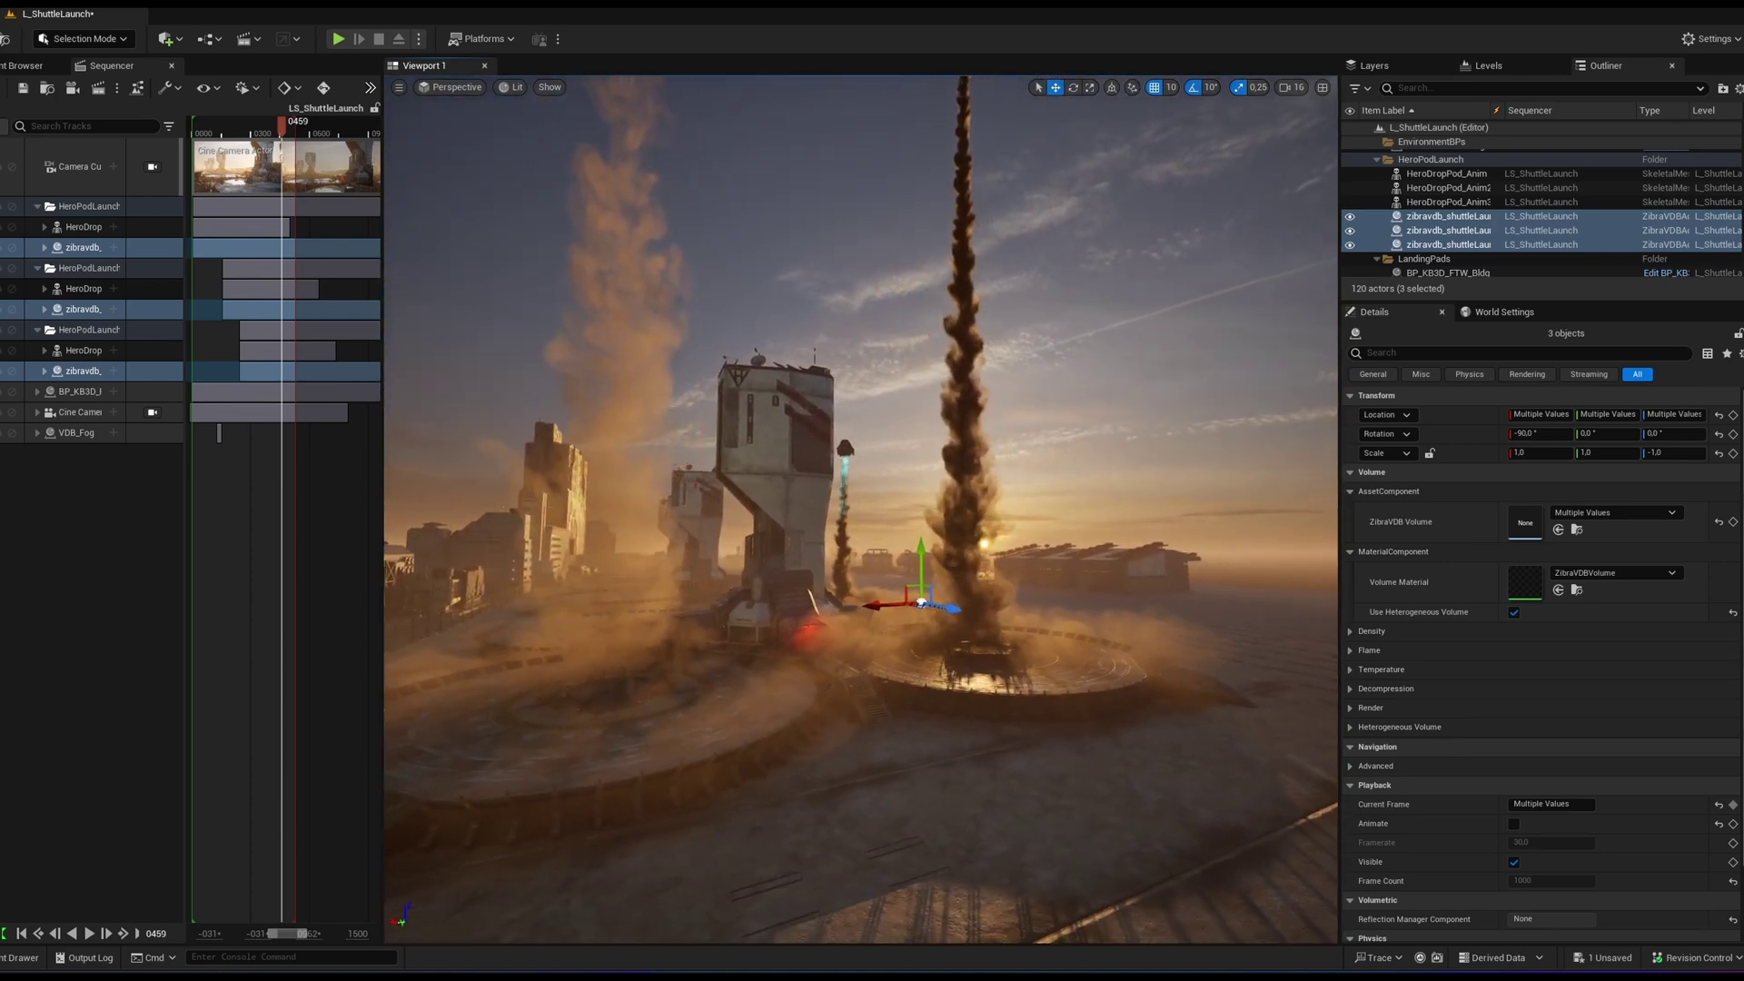
{"action": "left_click", "coordinate": [1350, 632]}
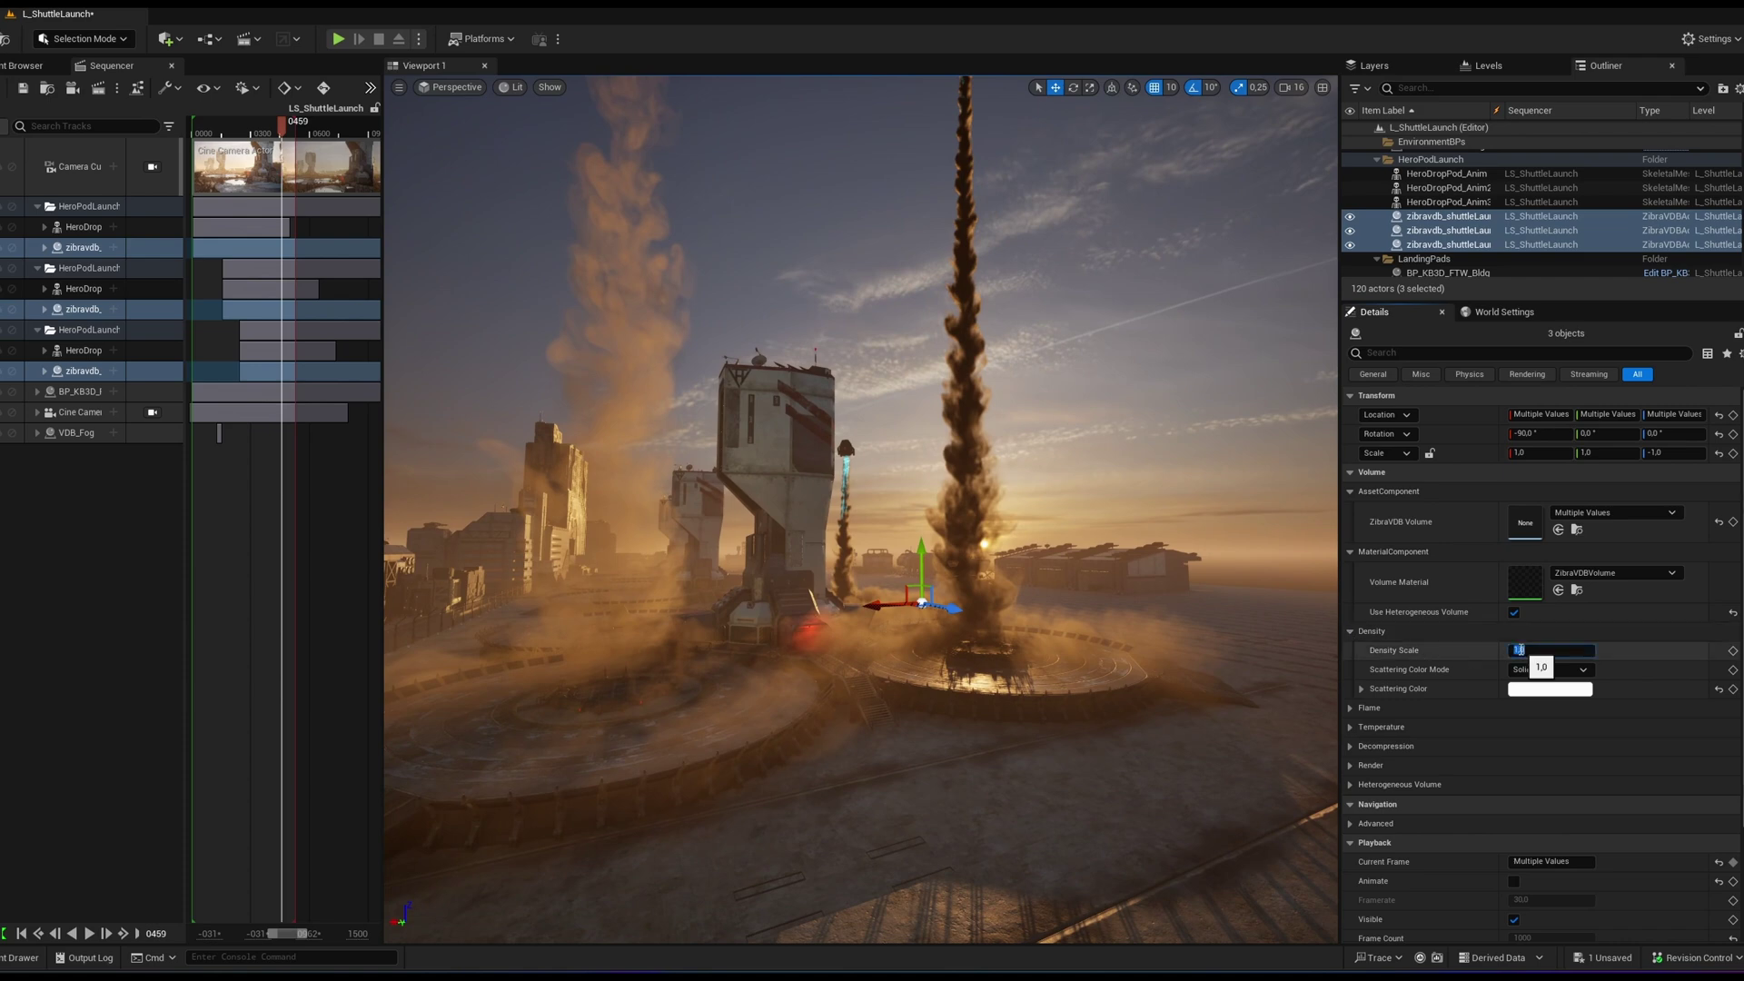
Step: Apply the lower Density Scale to the plumes and switch the viewport to Path Tracing
{"action": "key", "text": "Return"}
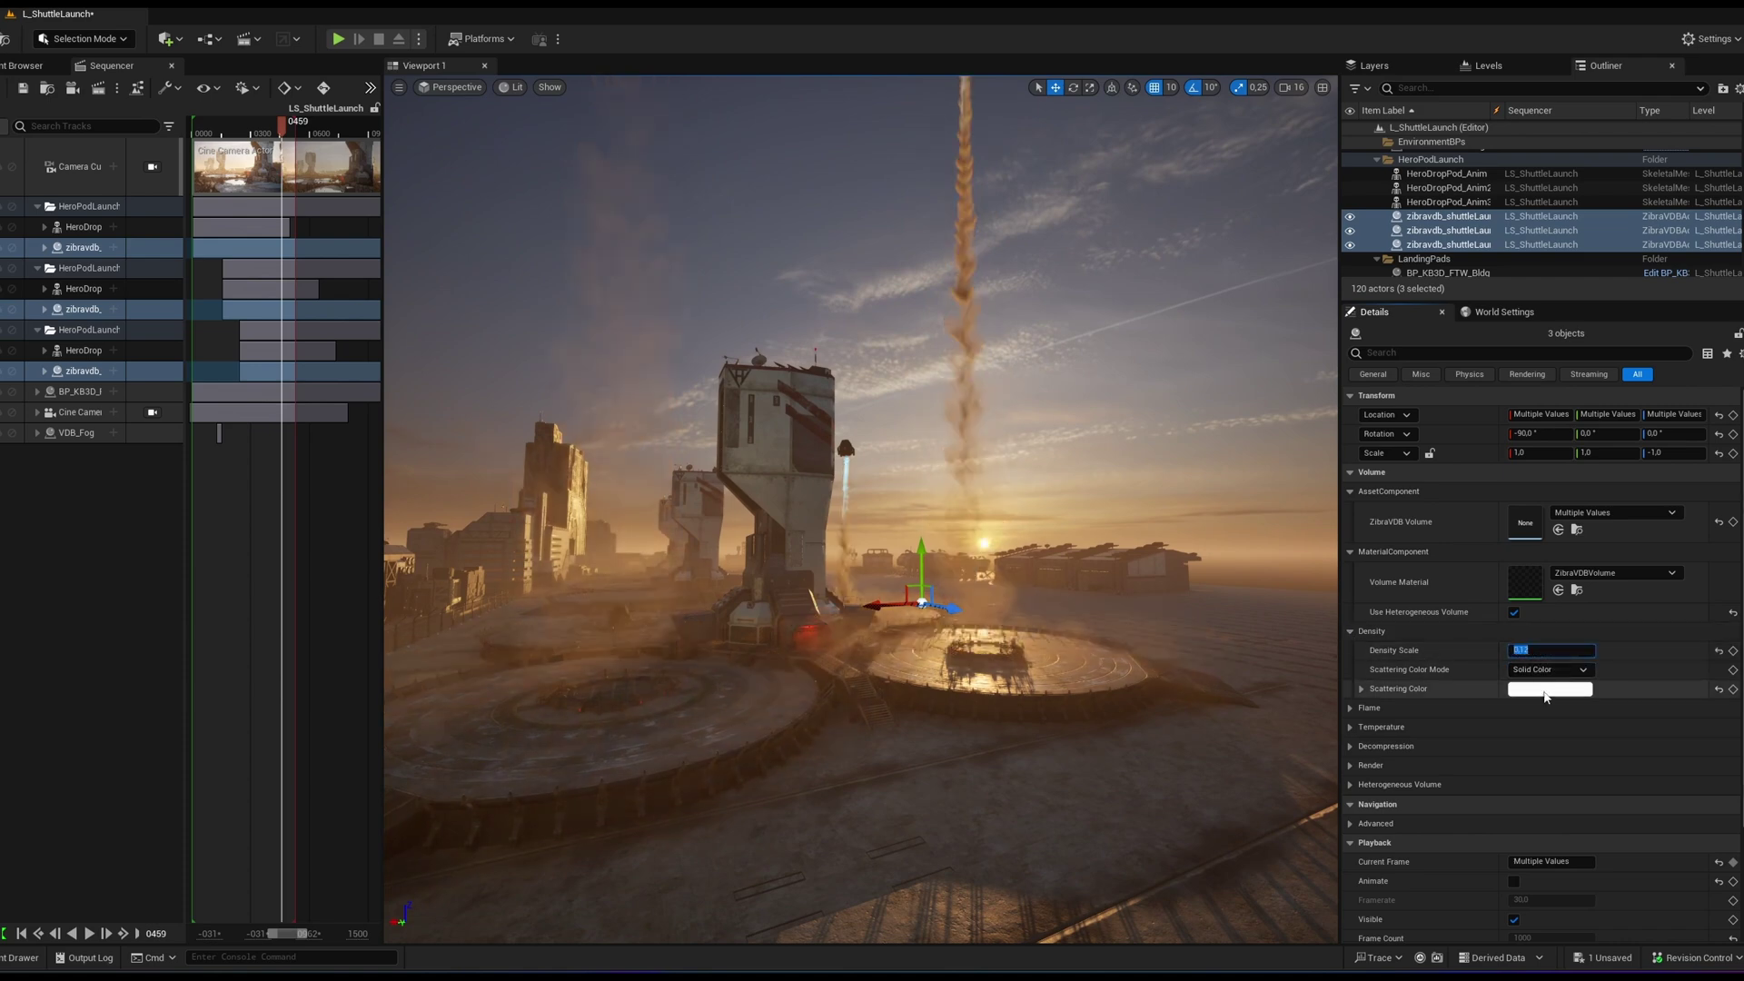
{"action": "left_click", "coordinate": [511, 87]}
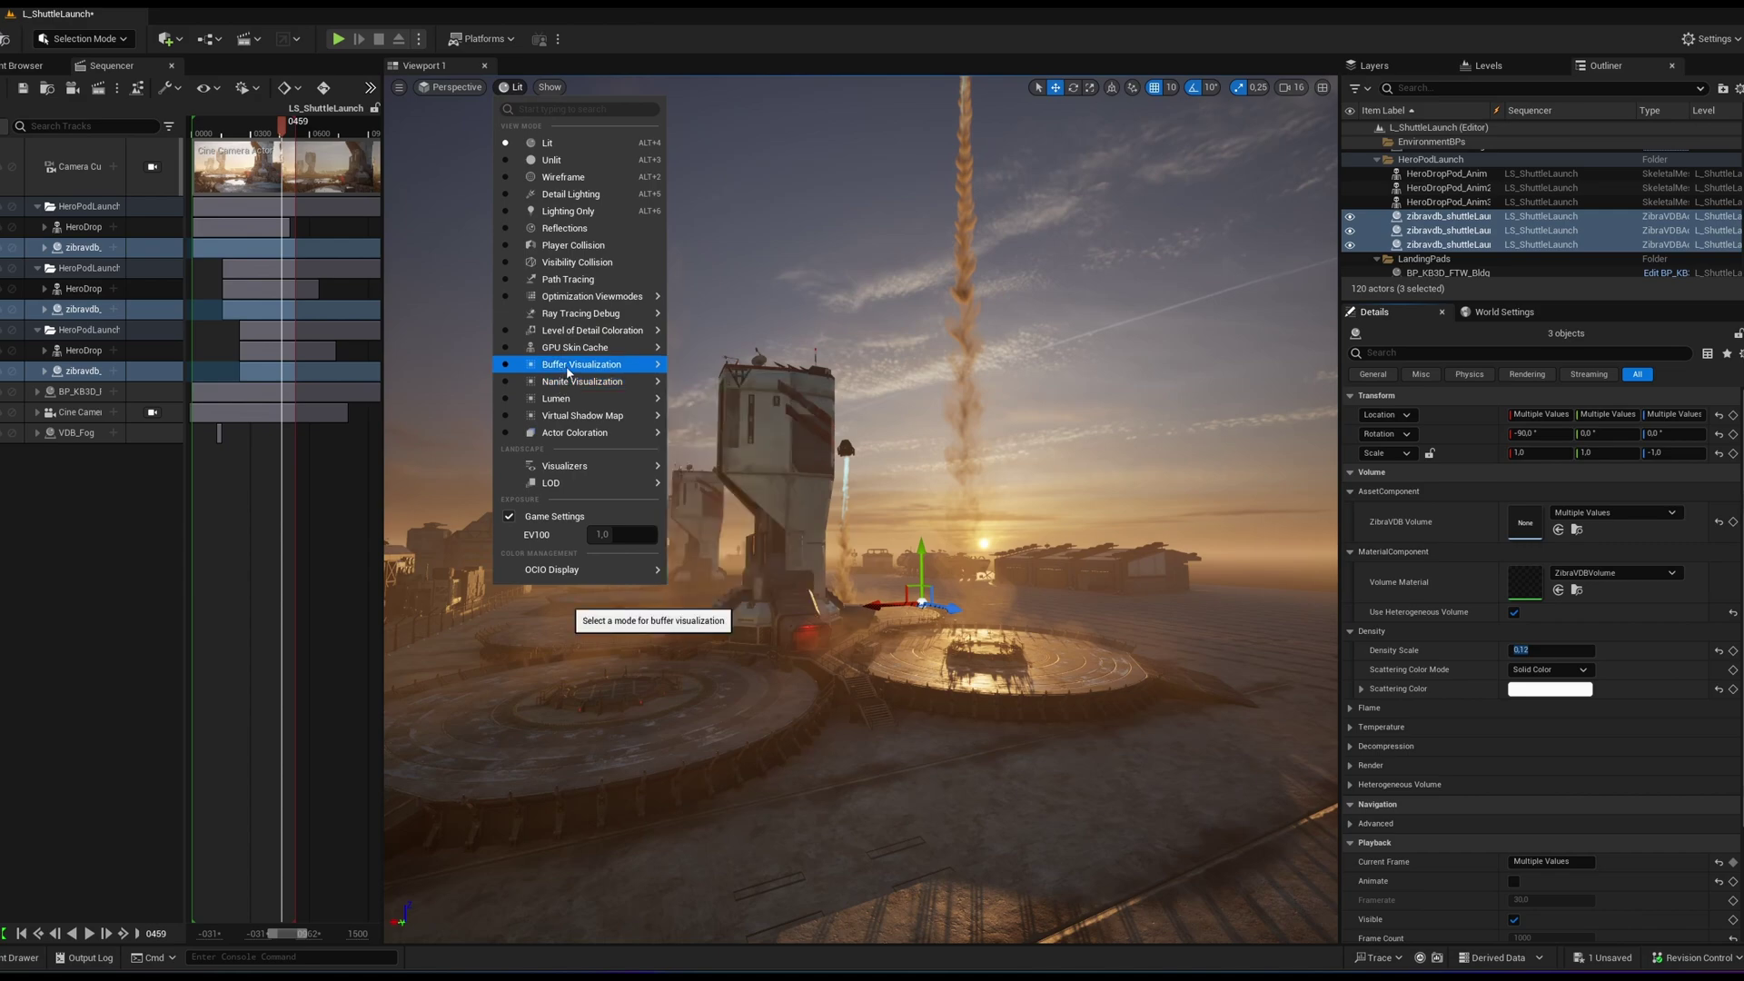
{"action": "mouse_move", "coordinate": [572, 366]}
{"action": "left_click", "coordinate": [573, 280]}
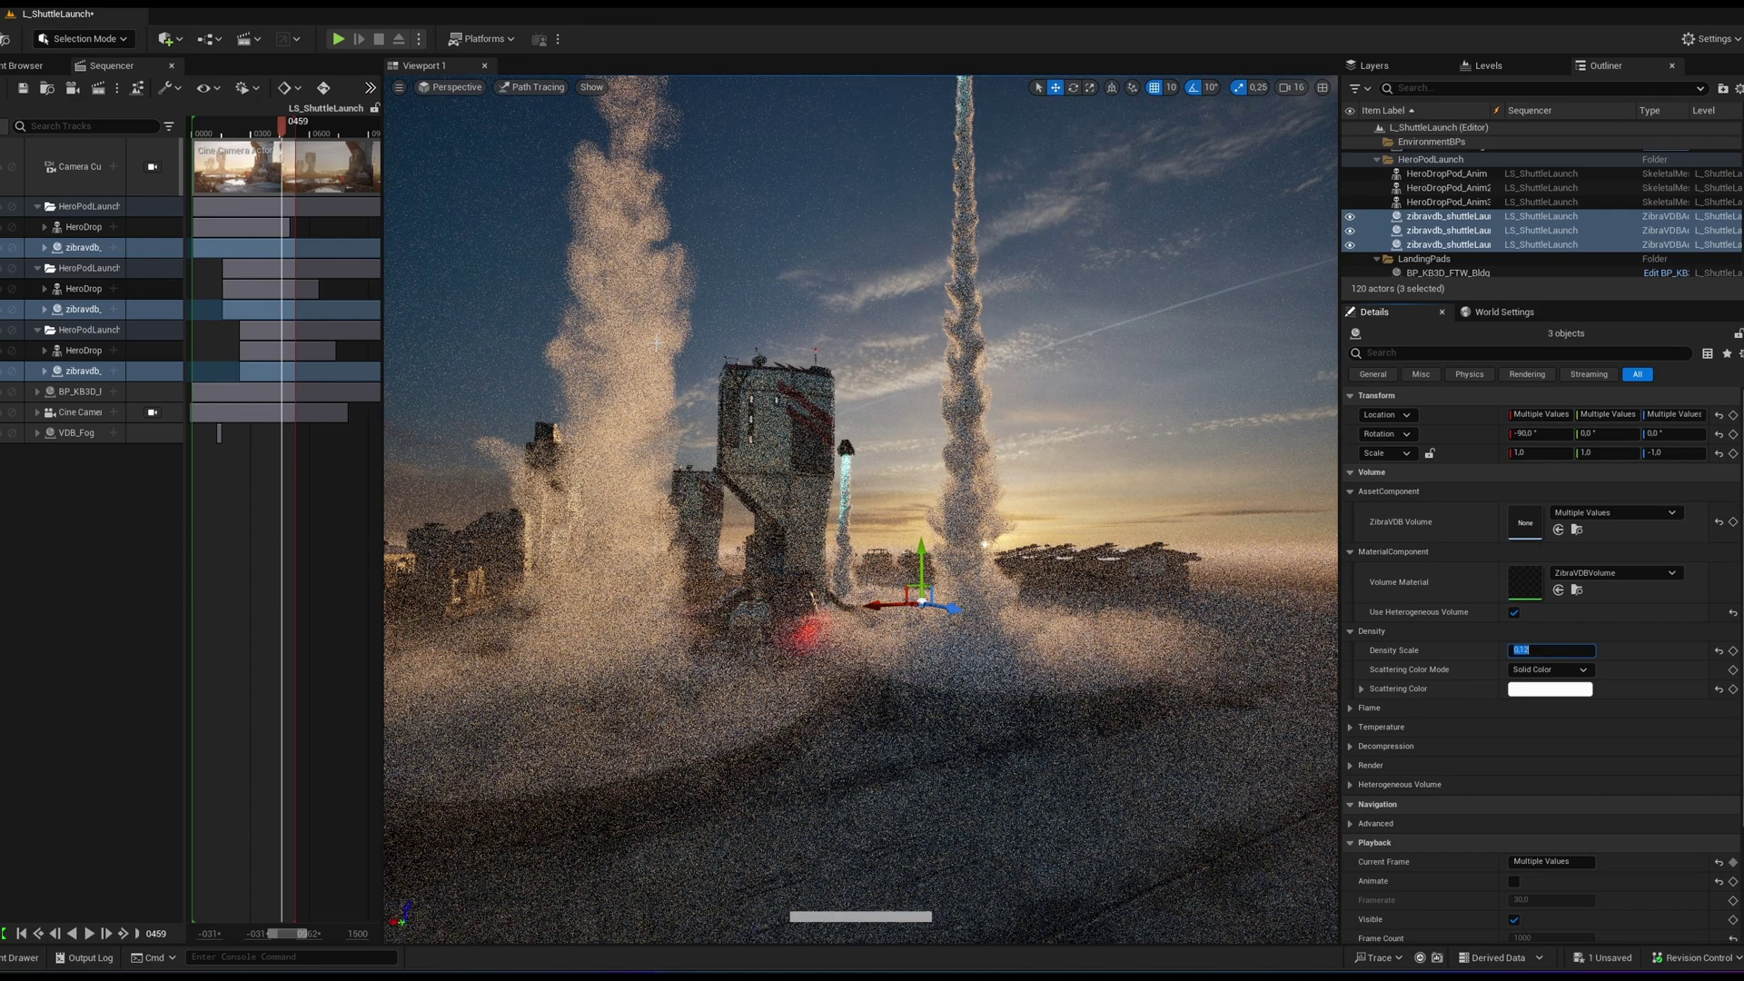
Step: Select the helipad building and the HDRI sky backdrop, then reframe the viewport camera
{"action": "left_click", "coordinate": [1091, 723]}
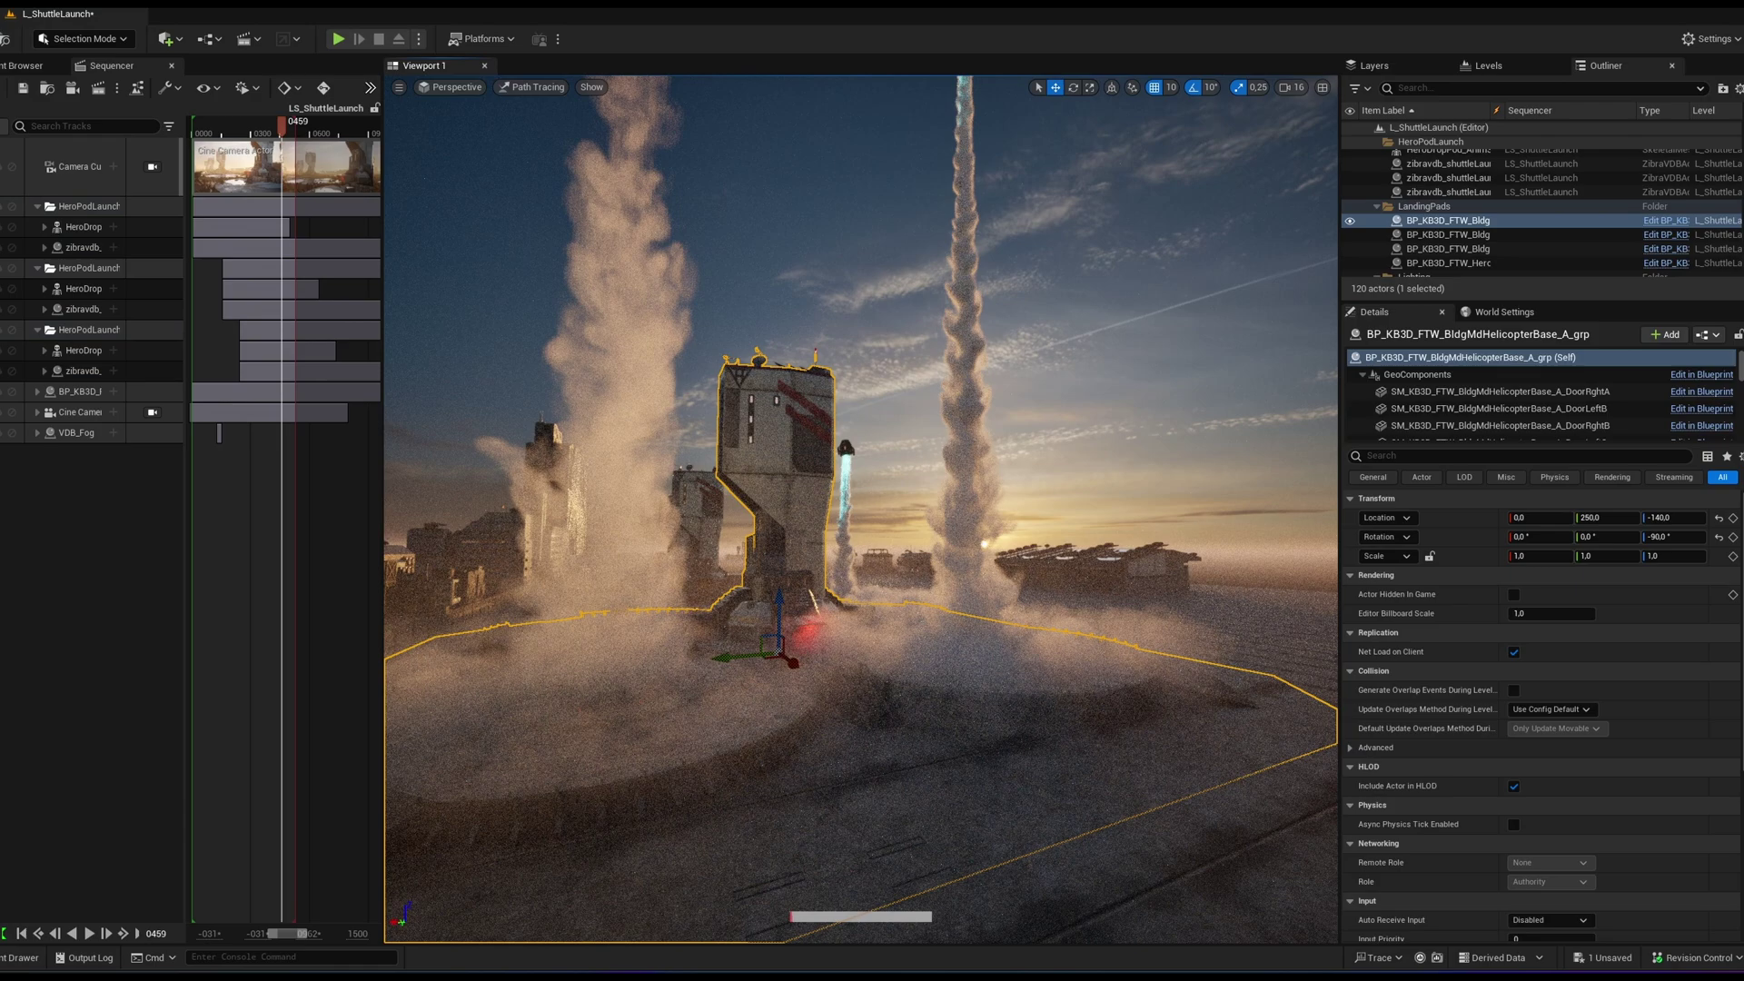
{"action": "left_click", "coordinate": [1135, 716]}
{"action": "left_click_drag", "start_coordinate": [1113, 775], "coordinate": [1119, 807]}
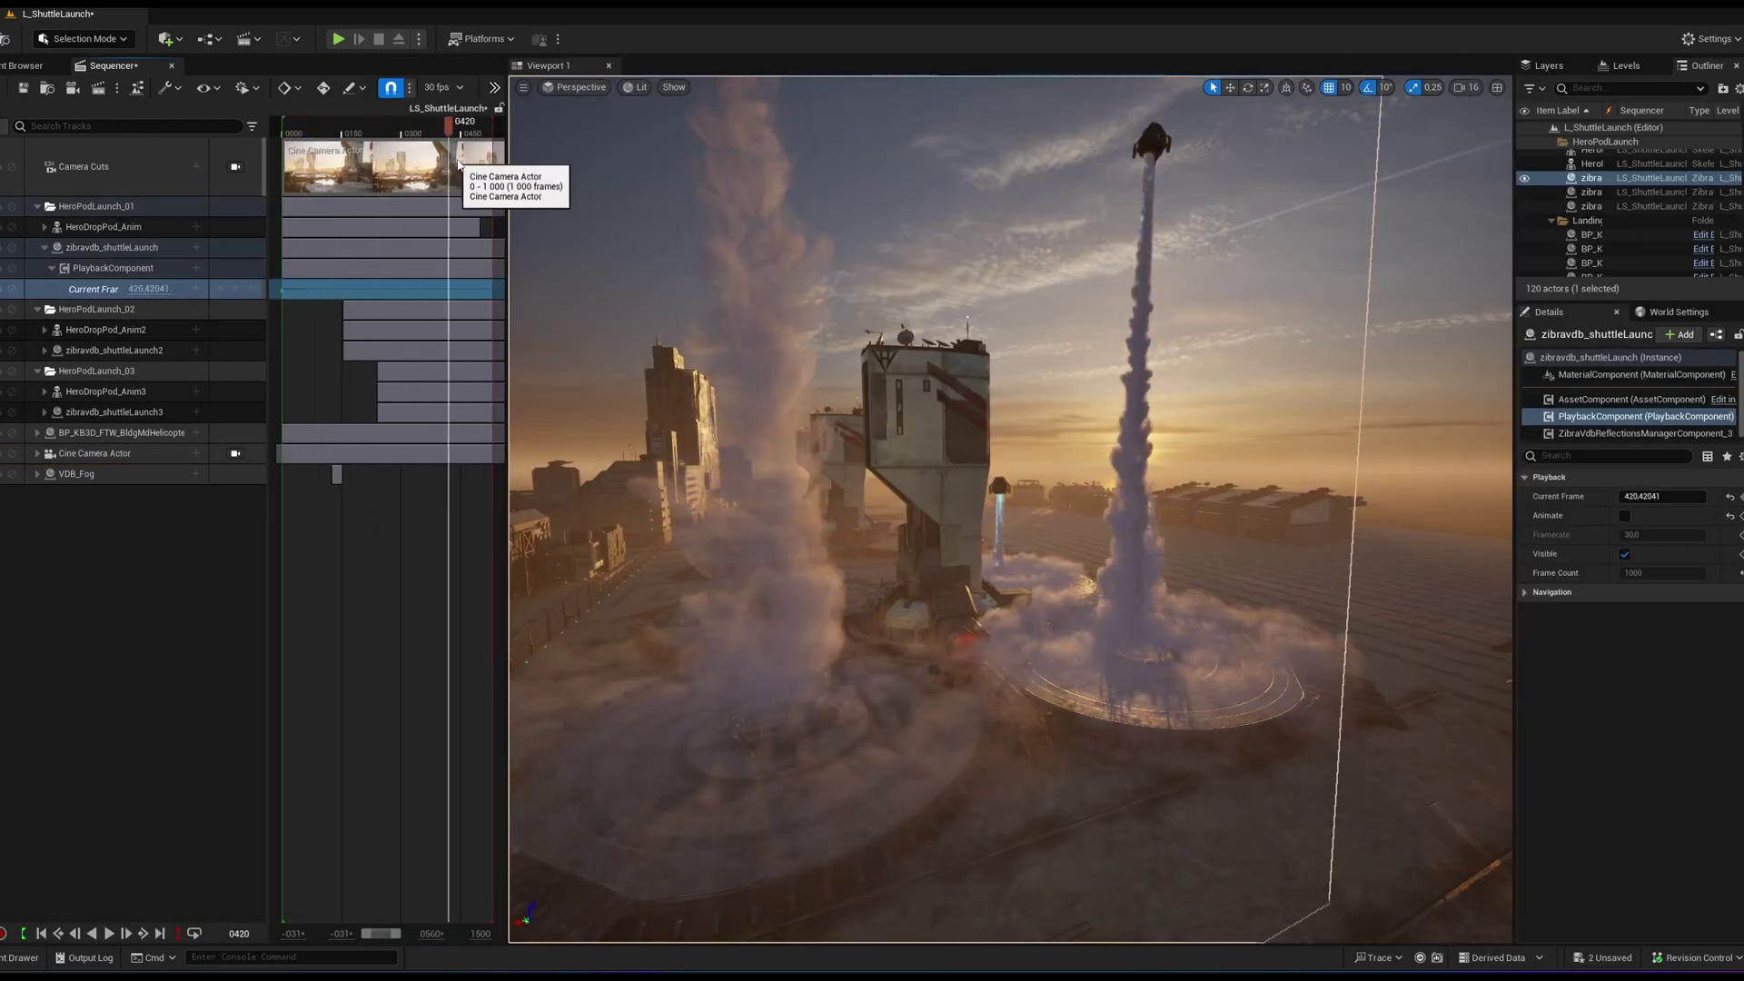
Step: Rewind Sequencer to the start and select the first zibravdb_shuttleLaunch track
{"action": "key", "text": "Up"}
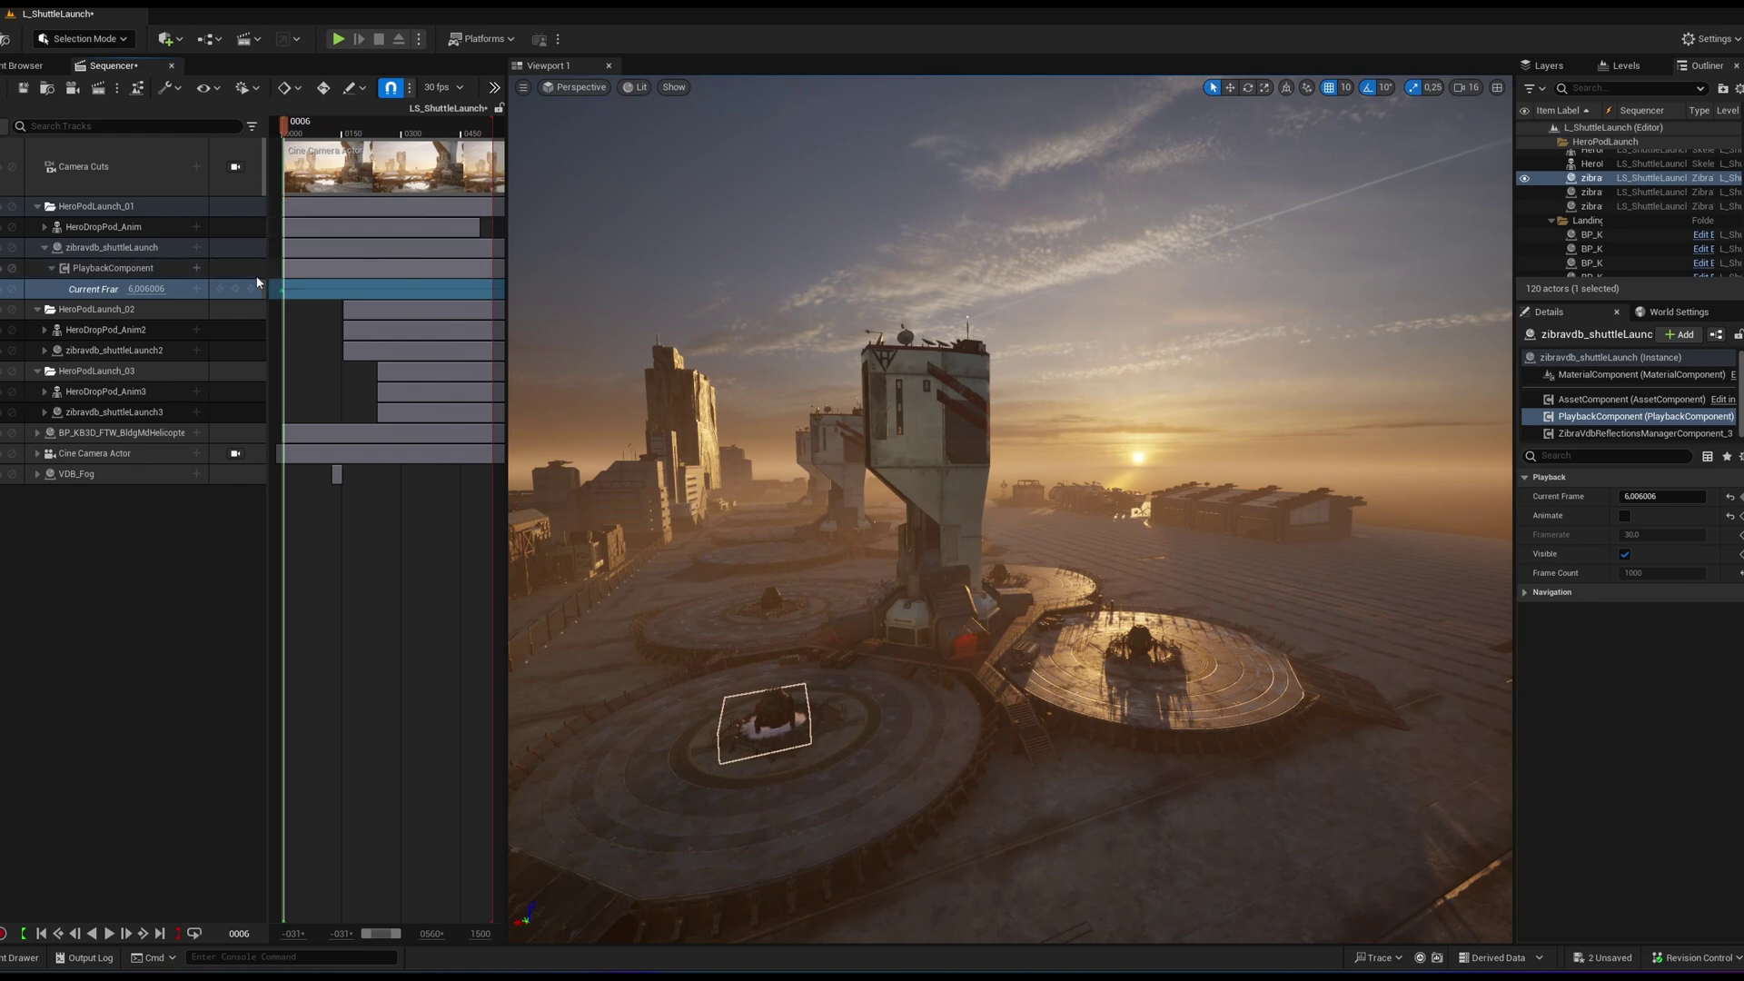
{"action": "left_click", "coordinate": [46, 247]}
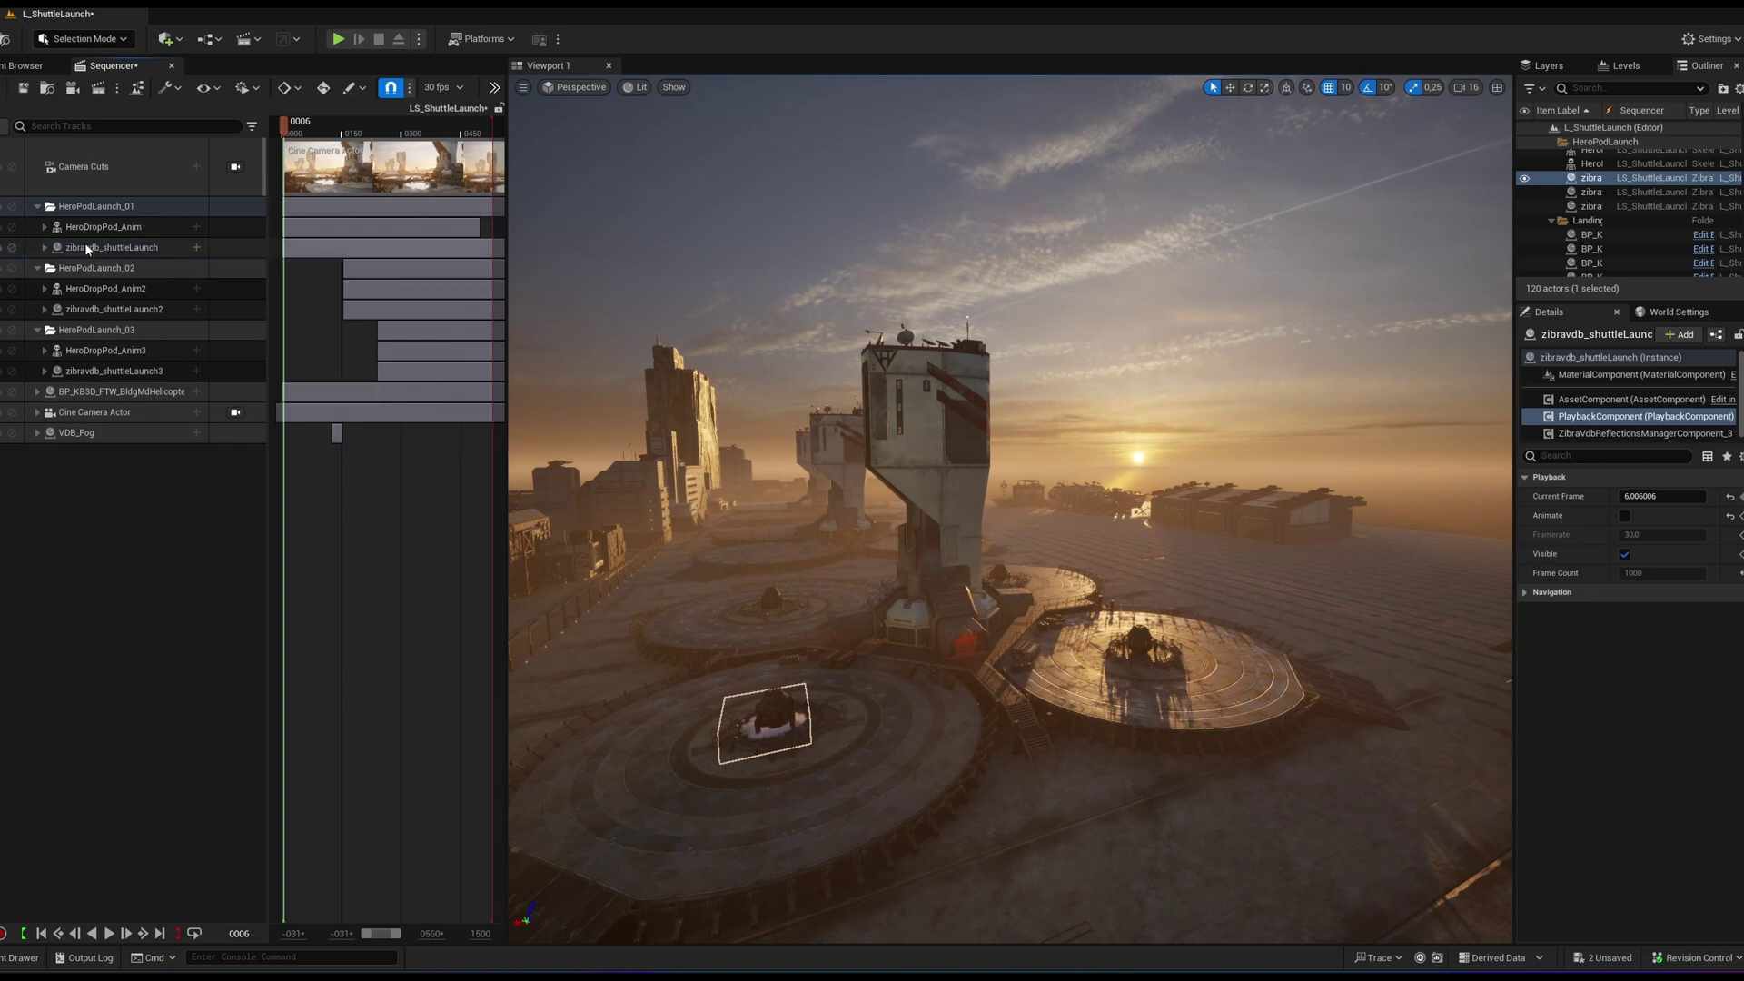
{"action": "left_click", "coordinate": [87, 245]}
{"action": "left_click", "coordinate": [197, 249]}
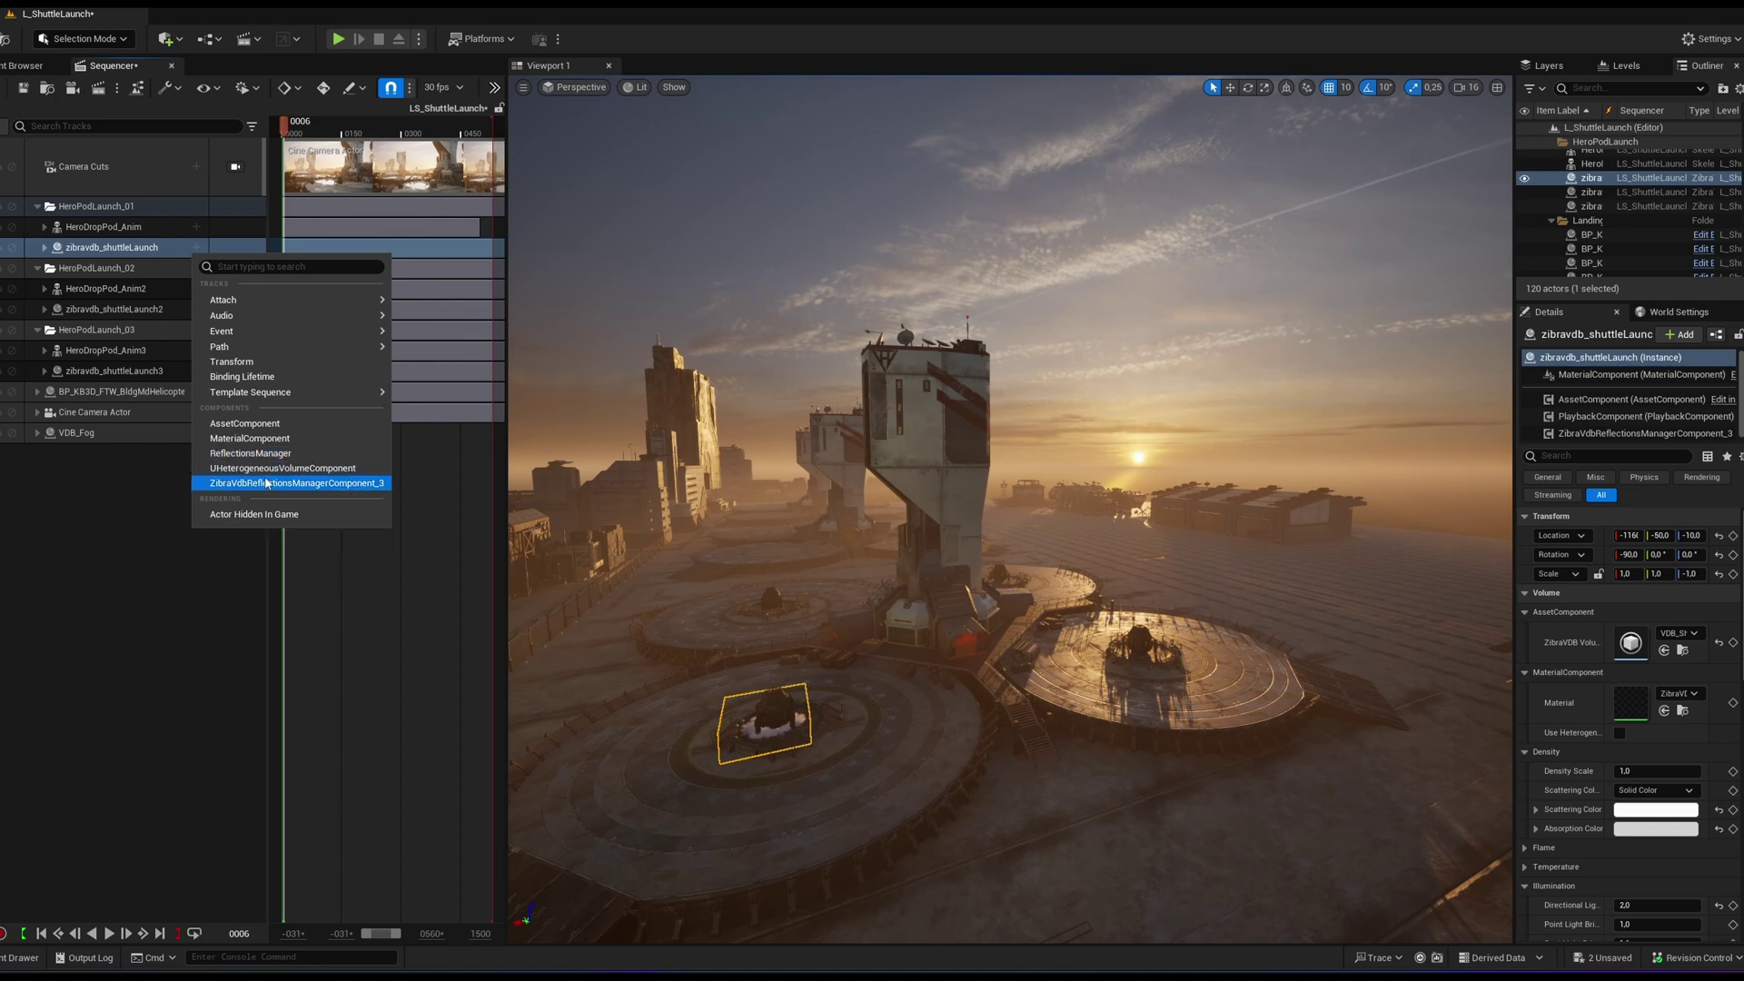
{"action": "left_click", "coordinate": [72, 545]}
Step: Expand the track to its PlaybackComponent Current Frame, then play the sequence from the start
{"action": "left_click", "coordinate": [45, 248]}
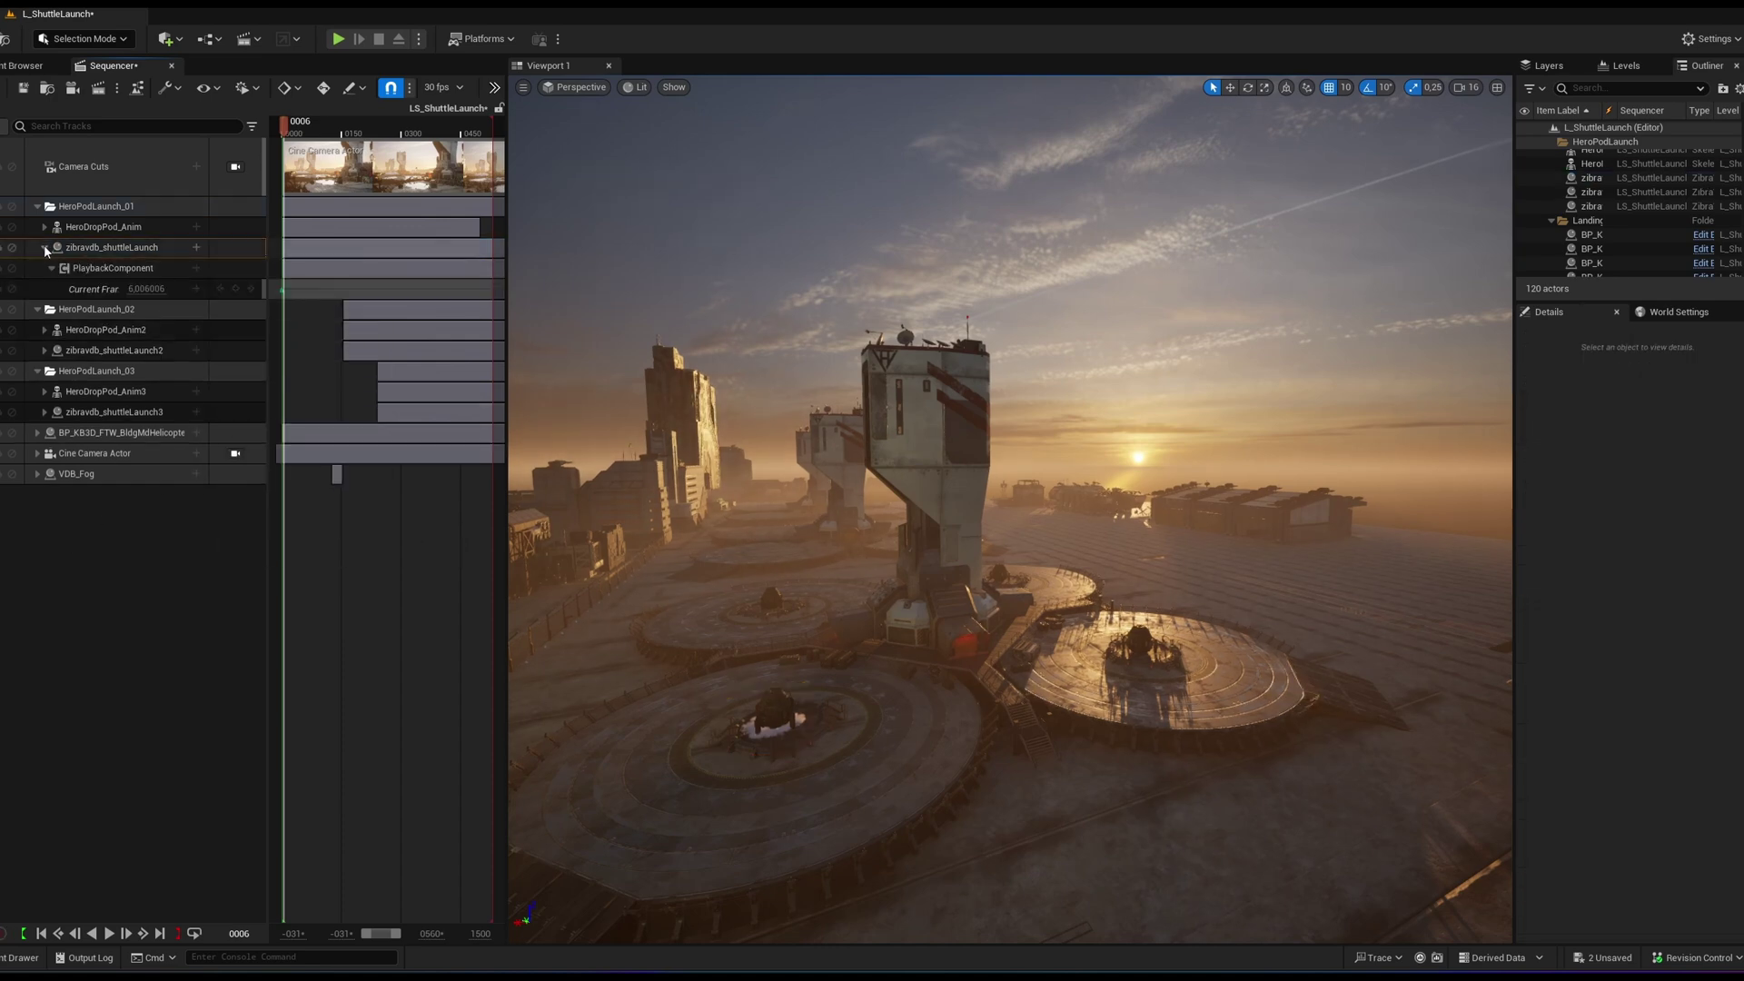
{"action": "left_click", "coordinate": [114, 269]}
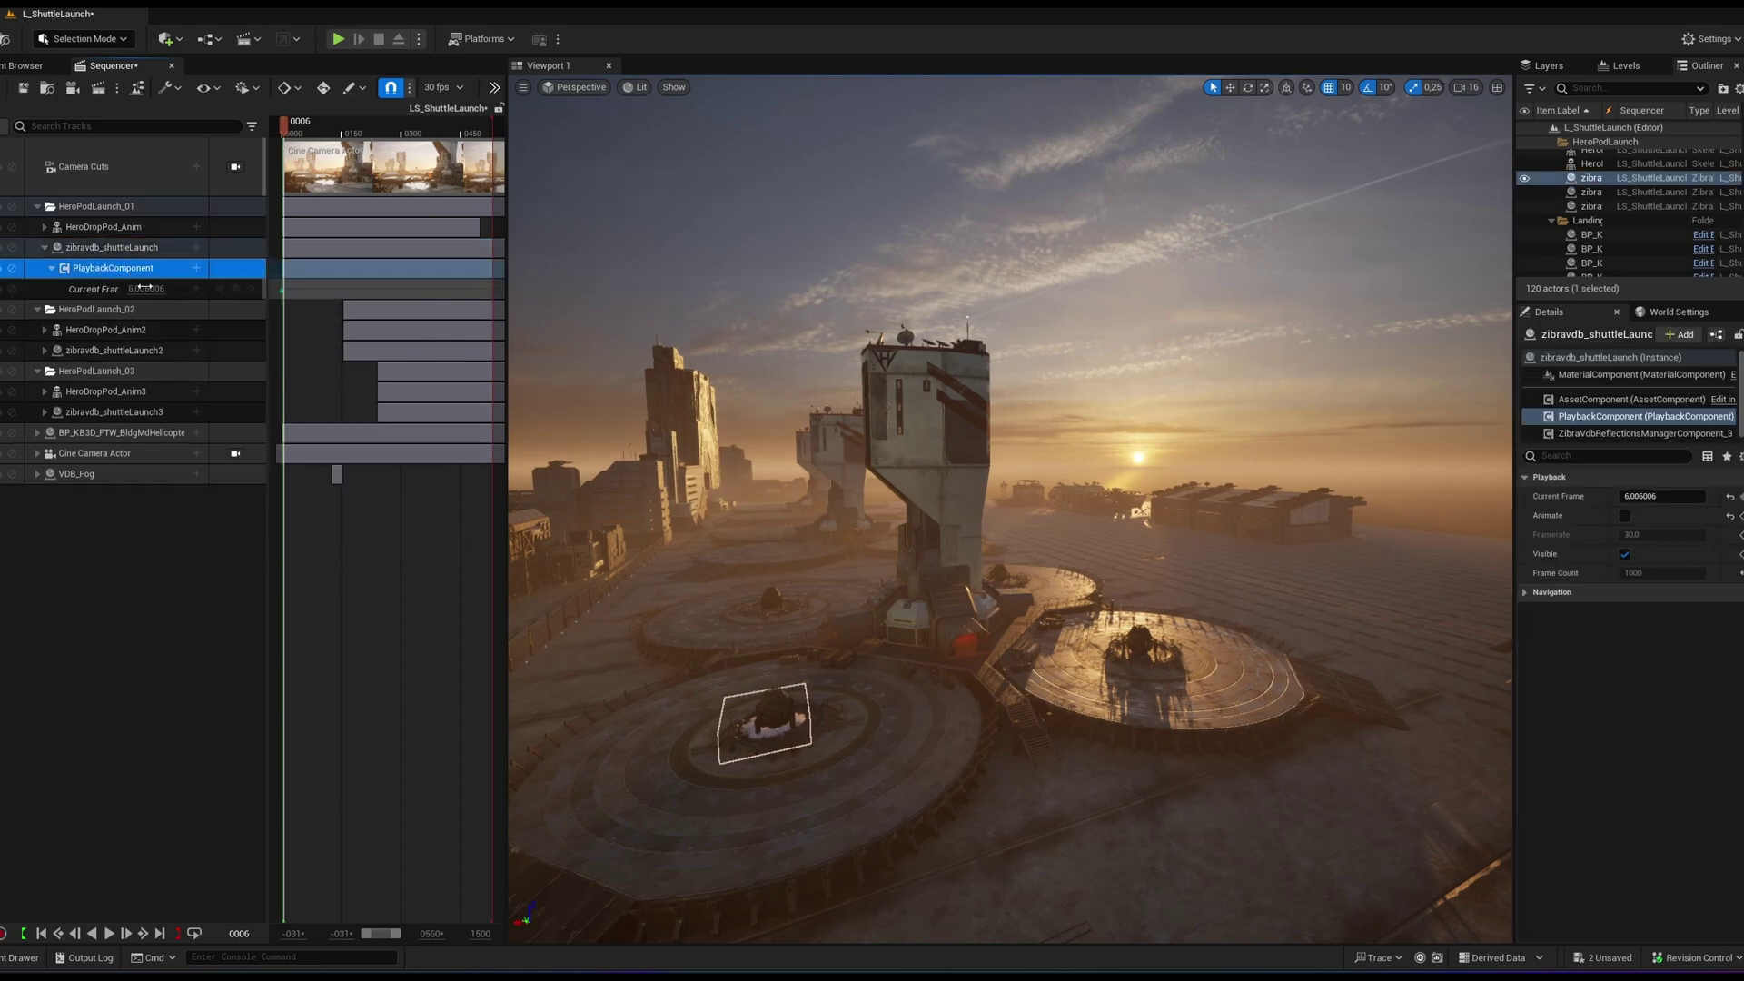
{"action": "left_click", "coordinate": [97, 291]}
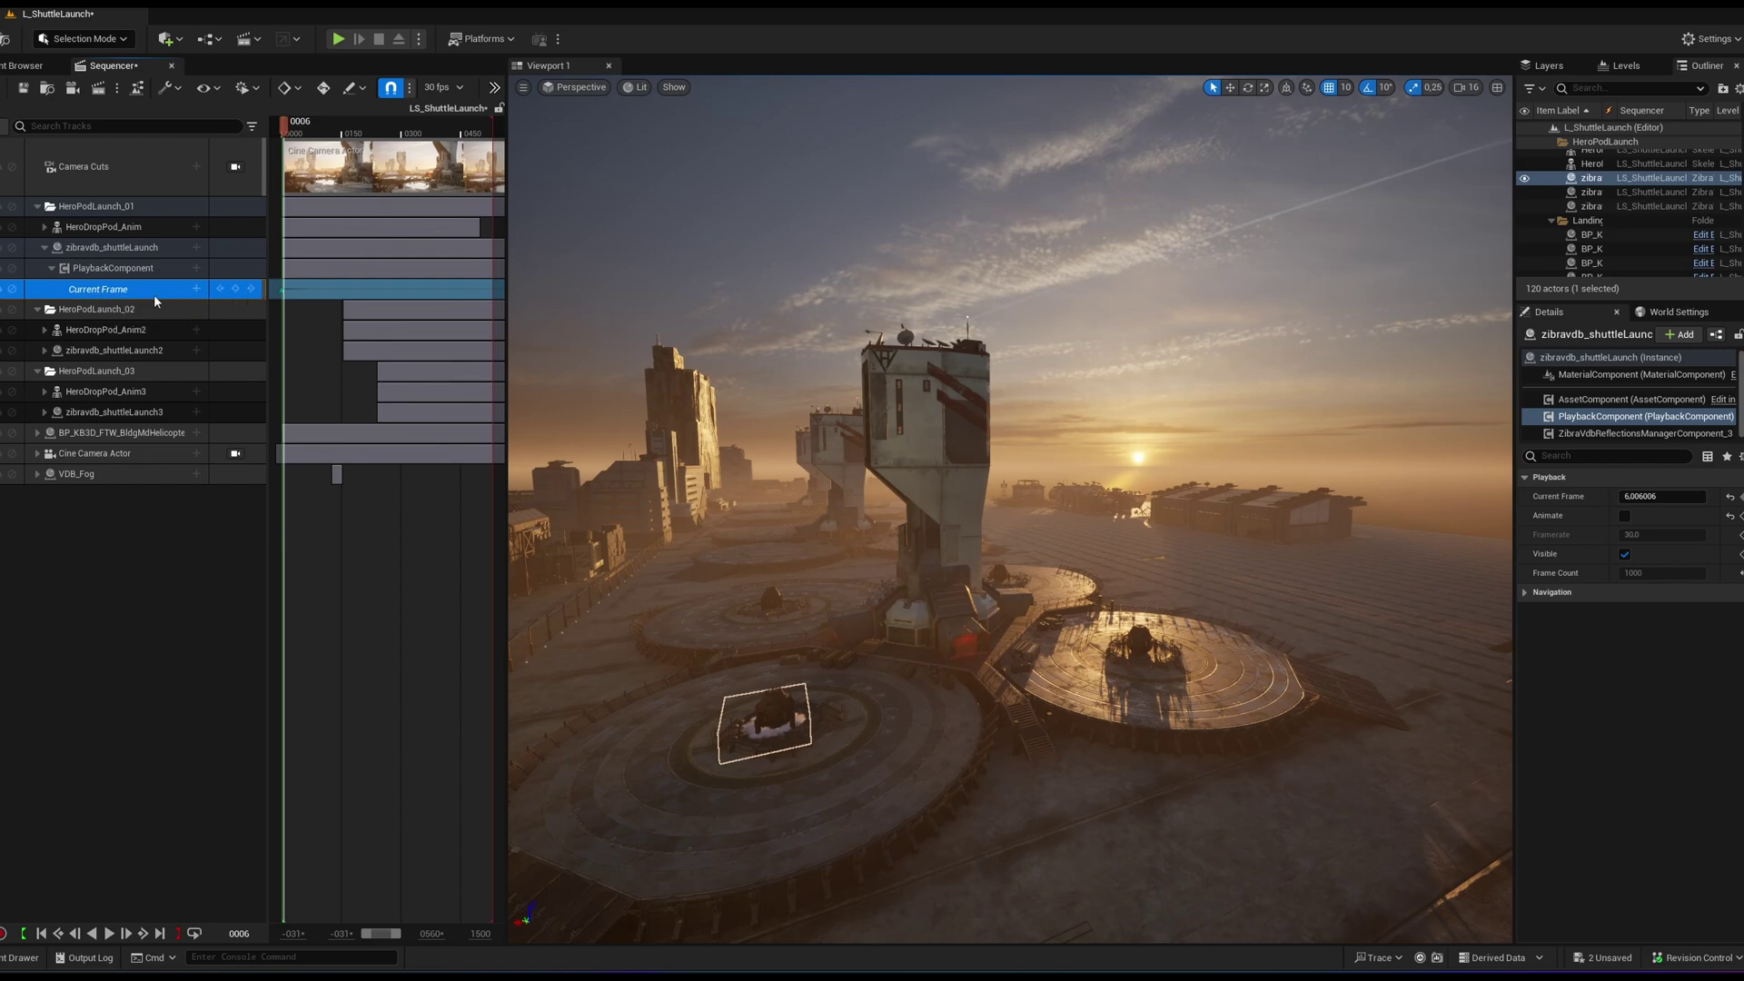
{"action": "left_click", "coordinate": [221, 869]}
{"action": "left_click", "coordinate": [107, 934]}
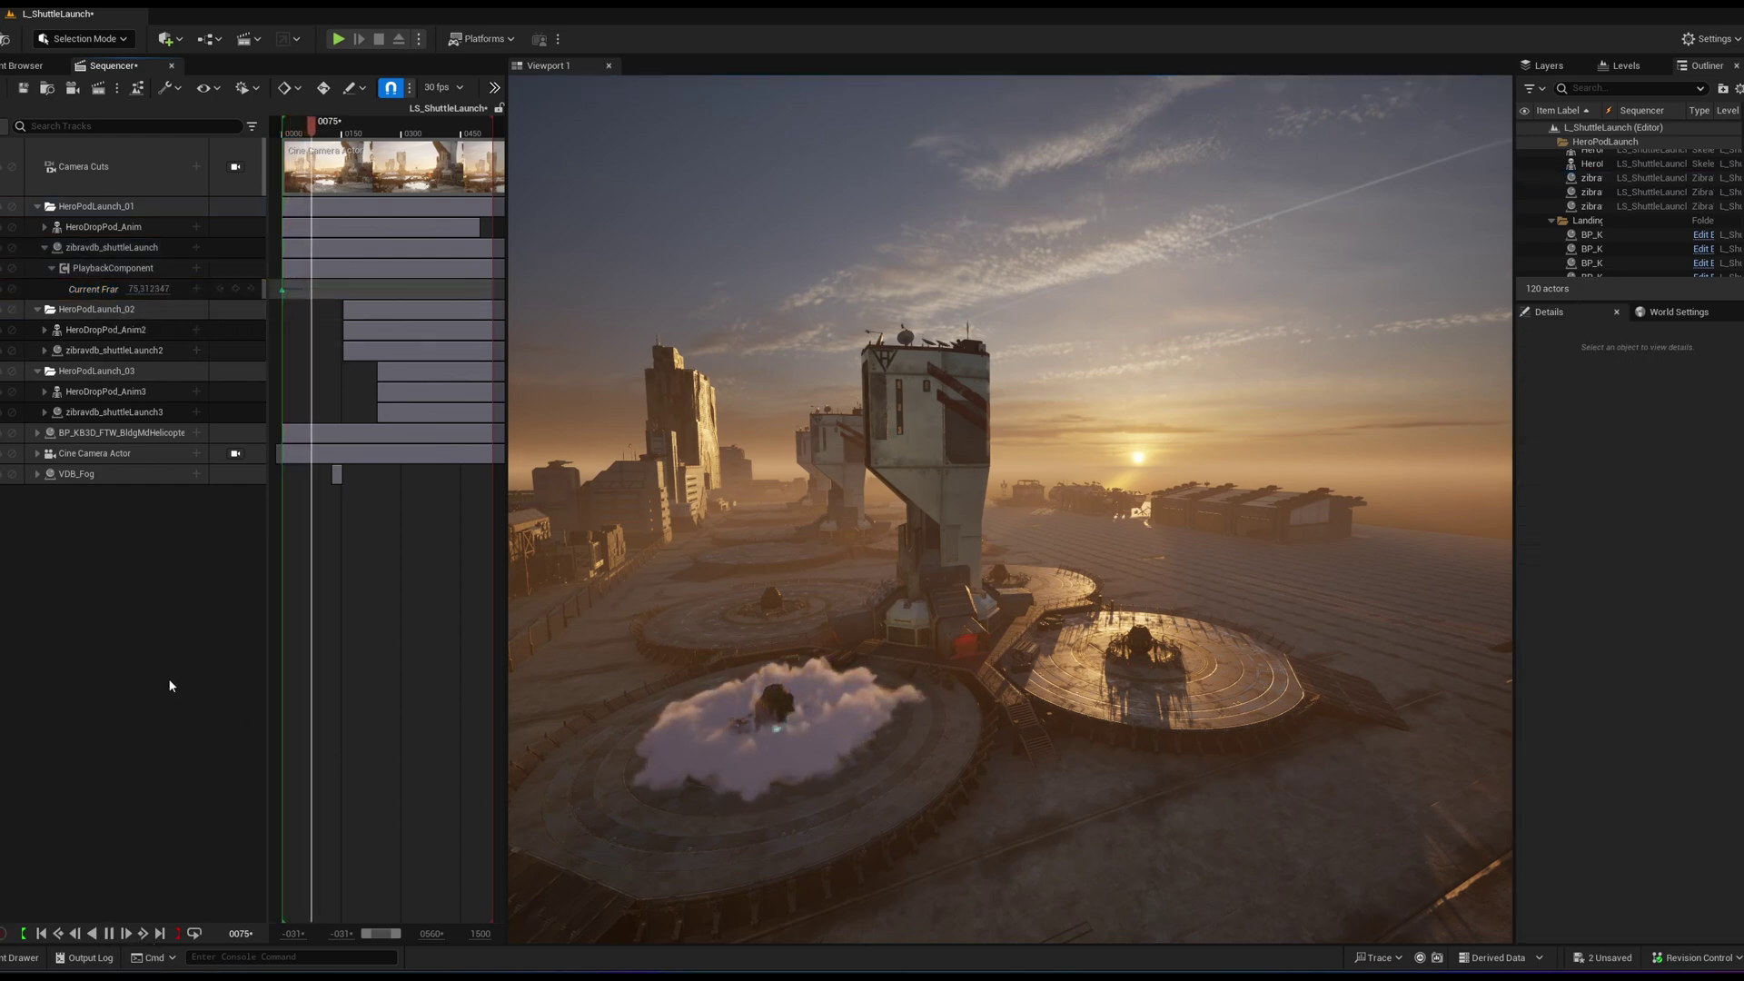
Step: Preview the launch through the Camera Cuts camera, then select both 1536 volume memory-limit console variables
{"action": "left_click", "coordinate": [237, 167]}
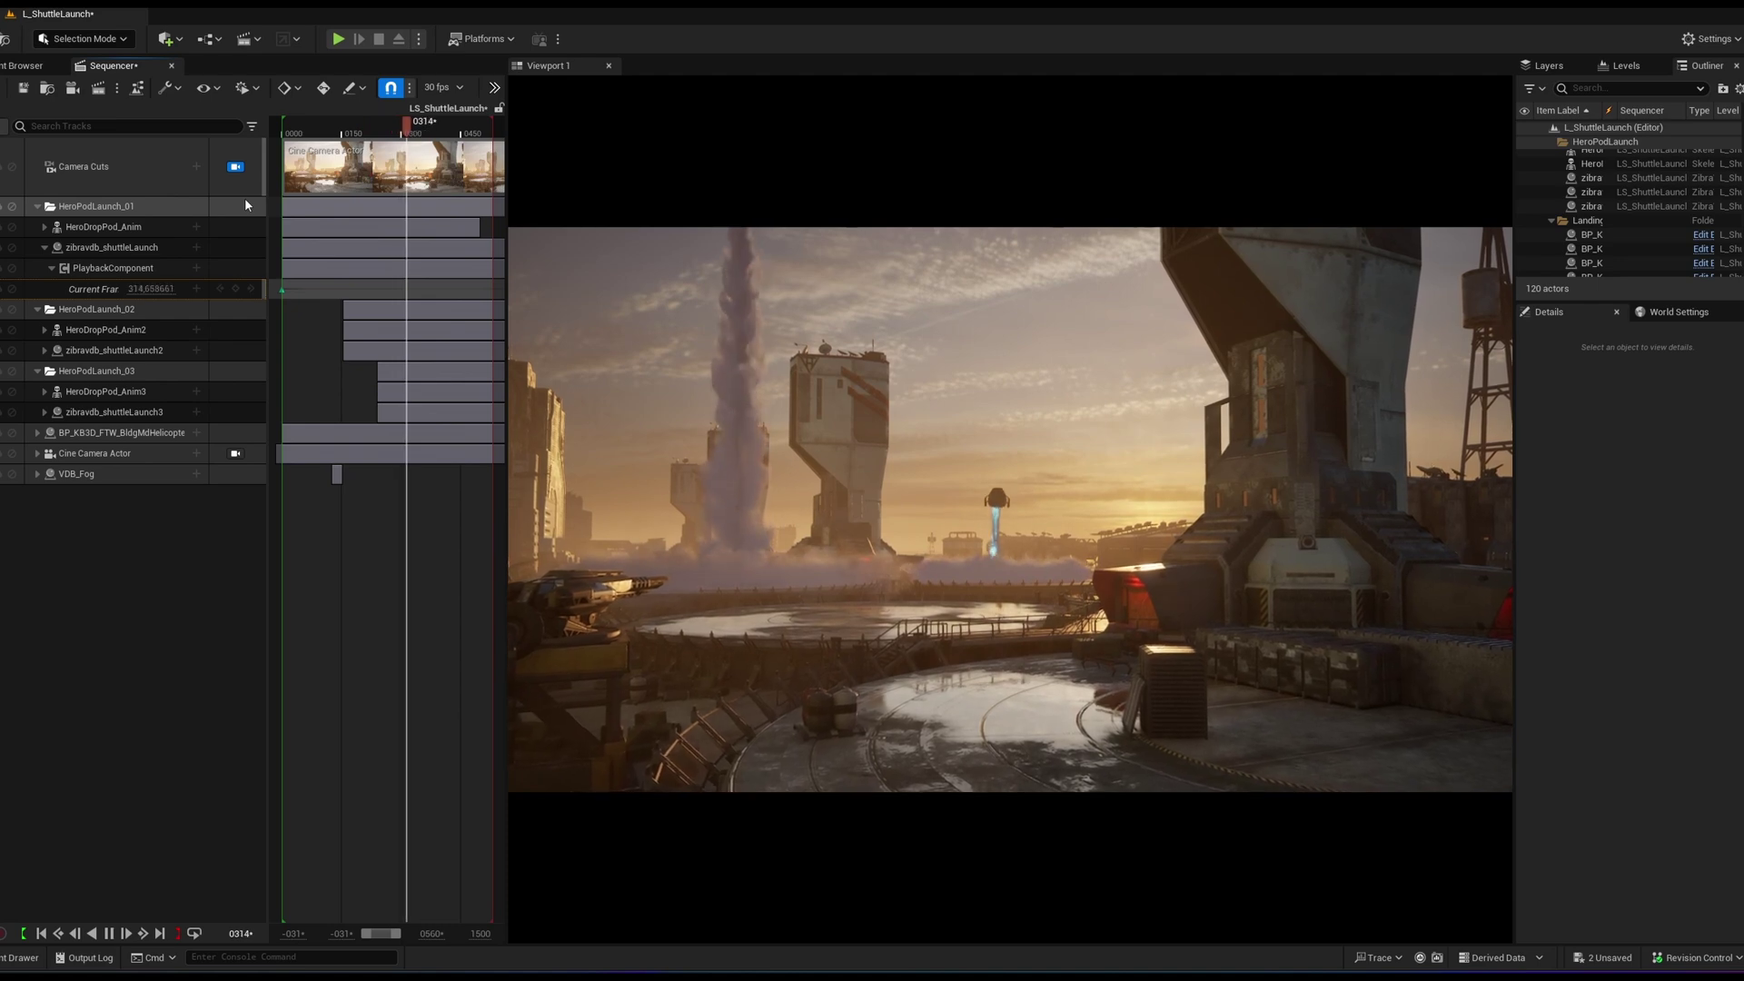
{"action": "left_click", "coordinate": [234, 169]}
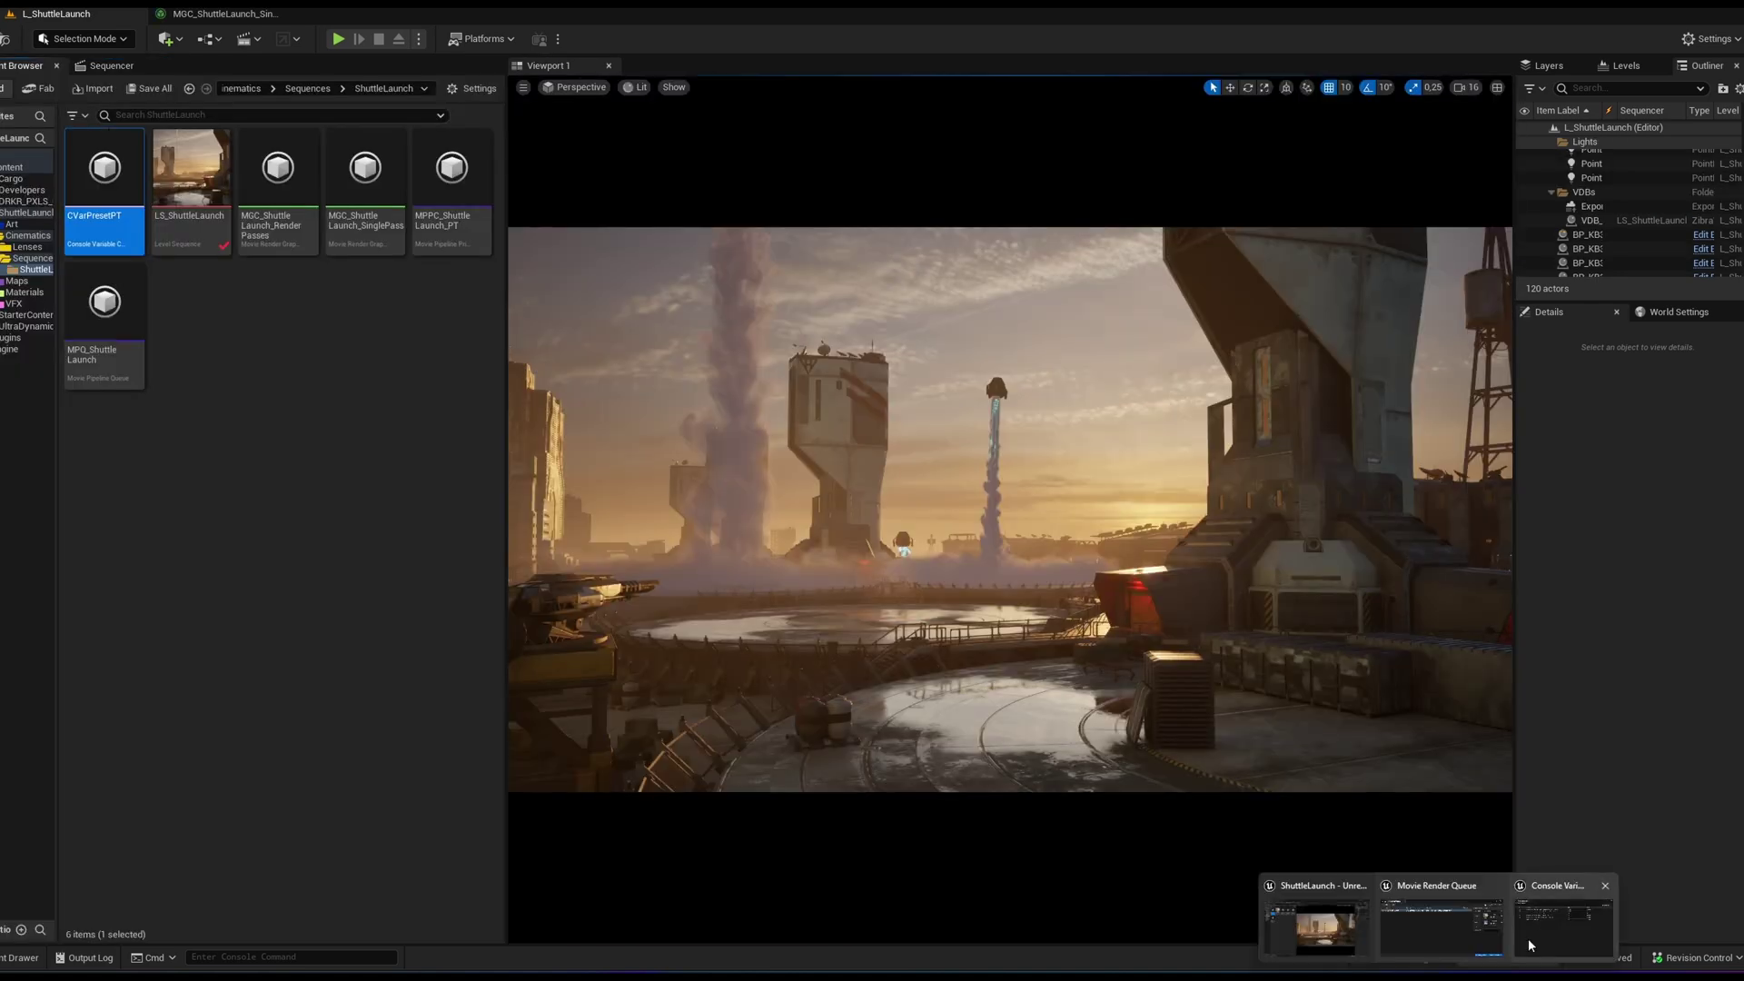
{"action": "left_click", "coordinate": [1529, 939]}
{"action": "left_click", "coordinate": [865, 291]}
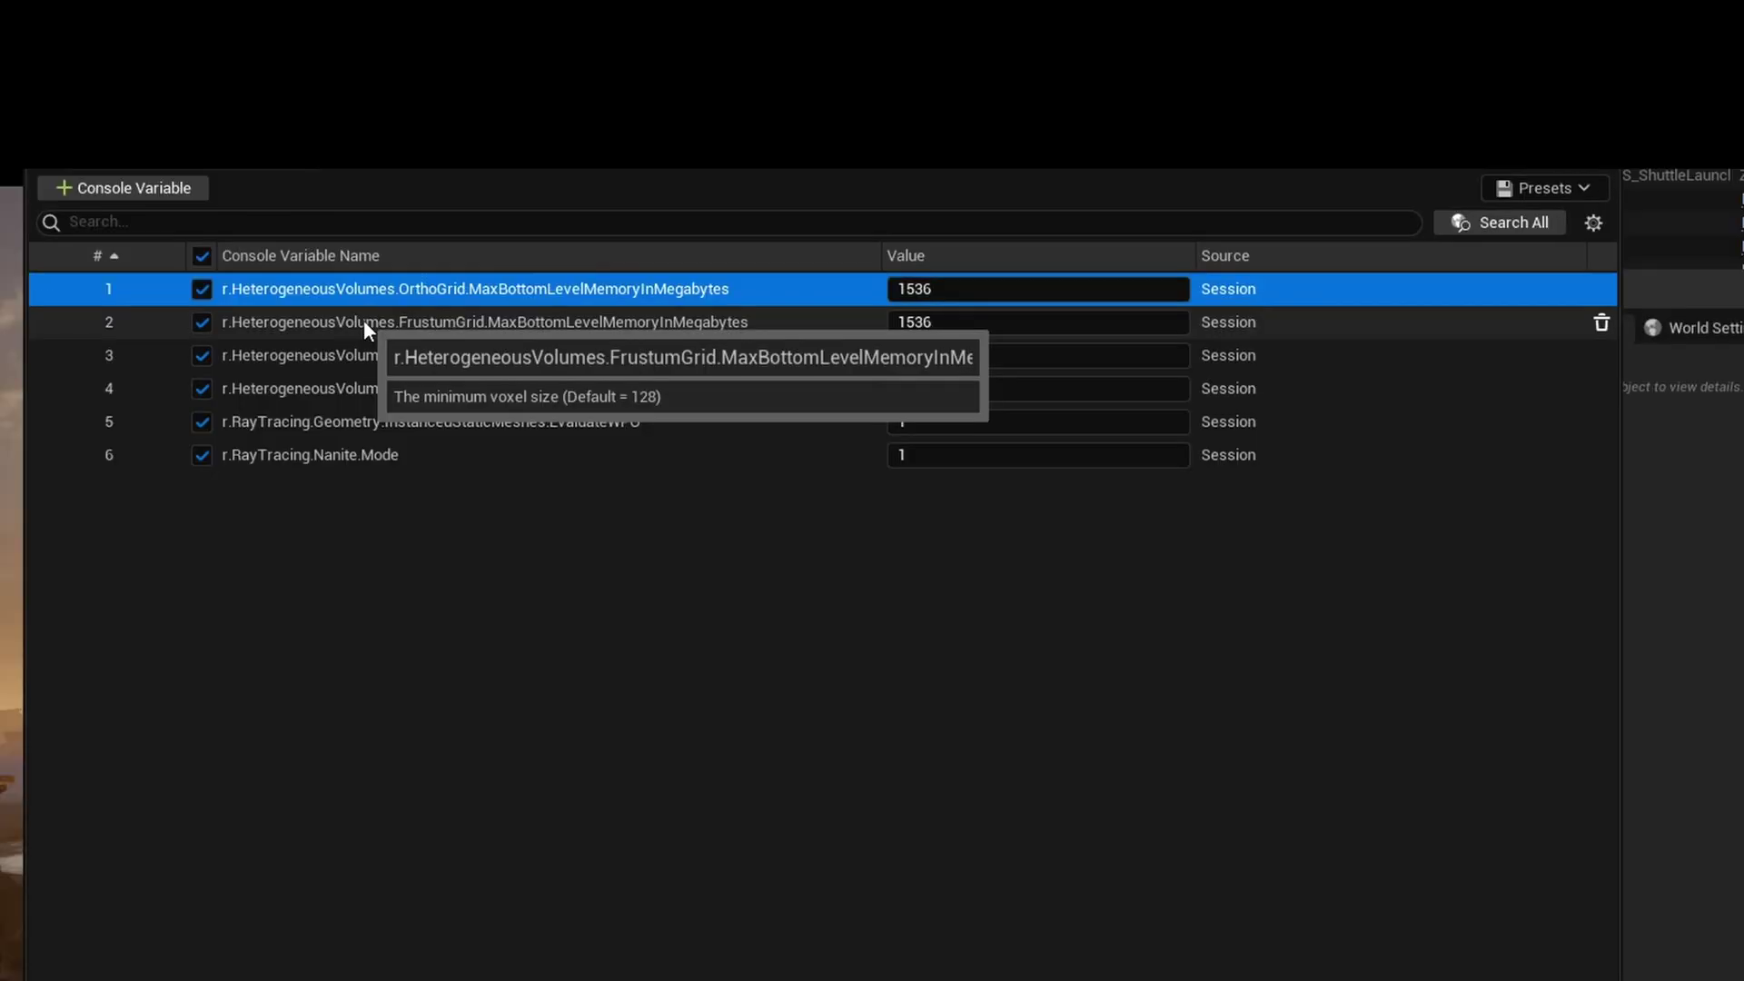
{"action": "left_click", "coordinate": [868, 308], "text": "shift"}
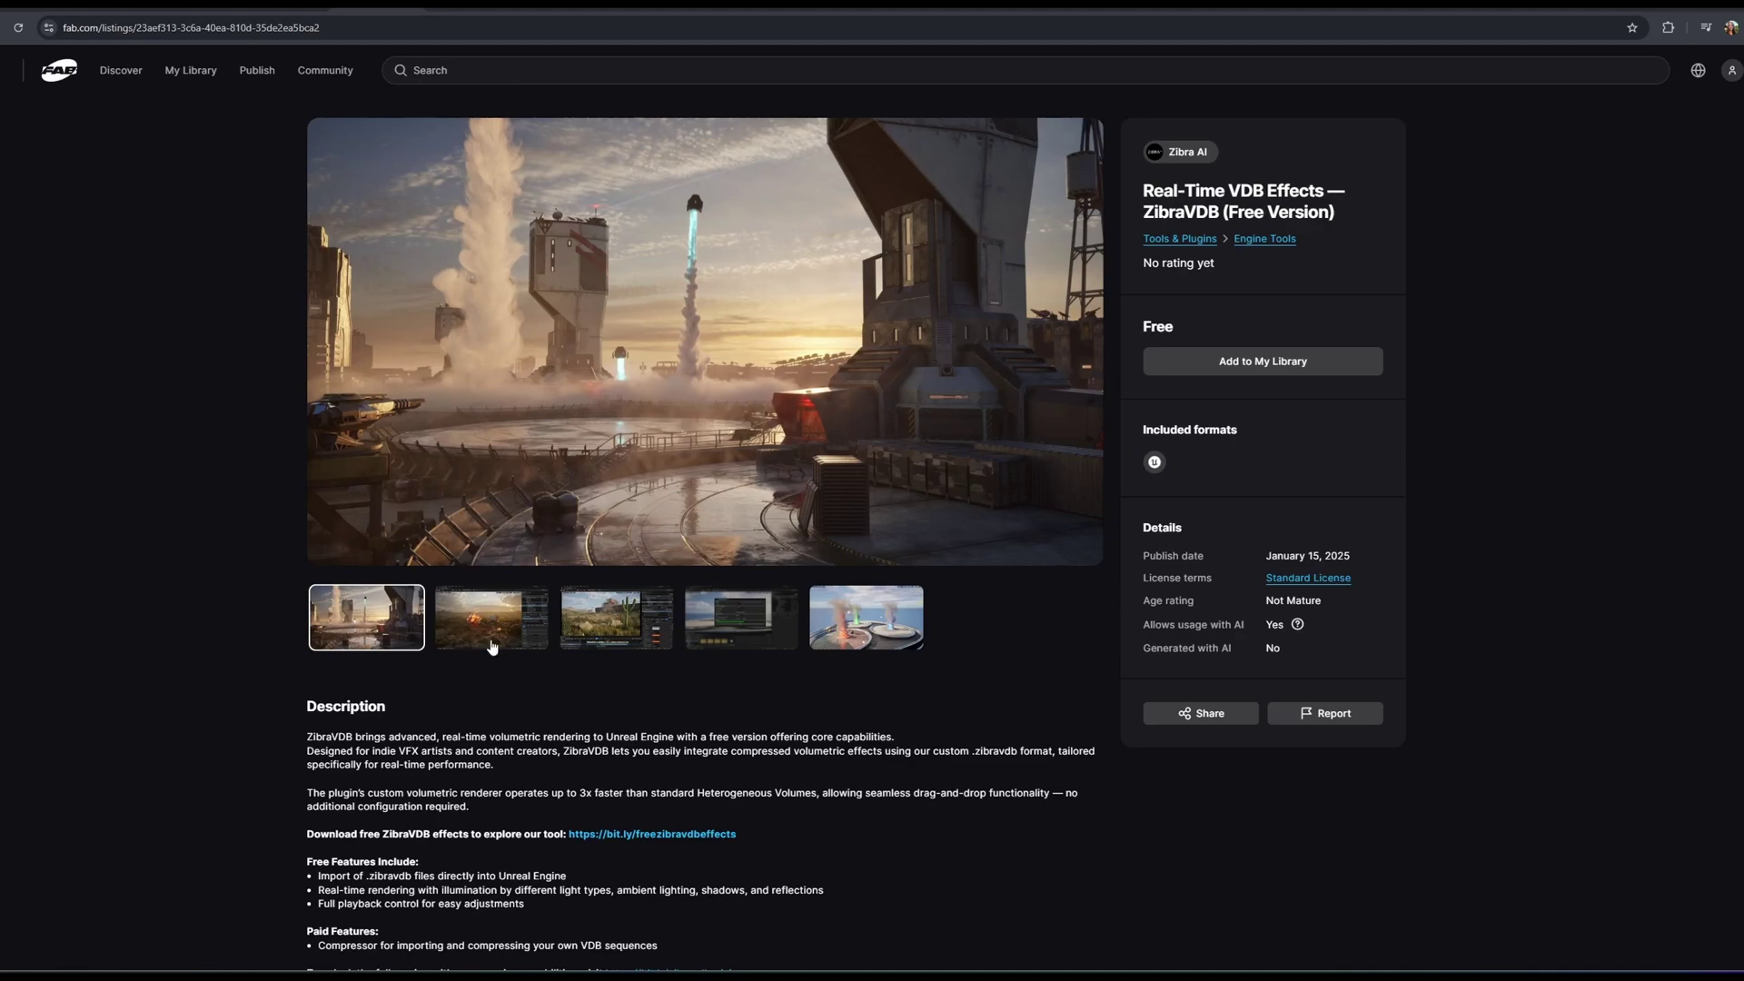
{"action": "left_click", "coordinate": [491, 640]}
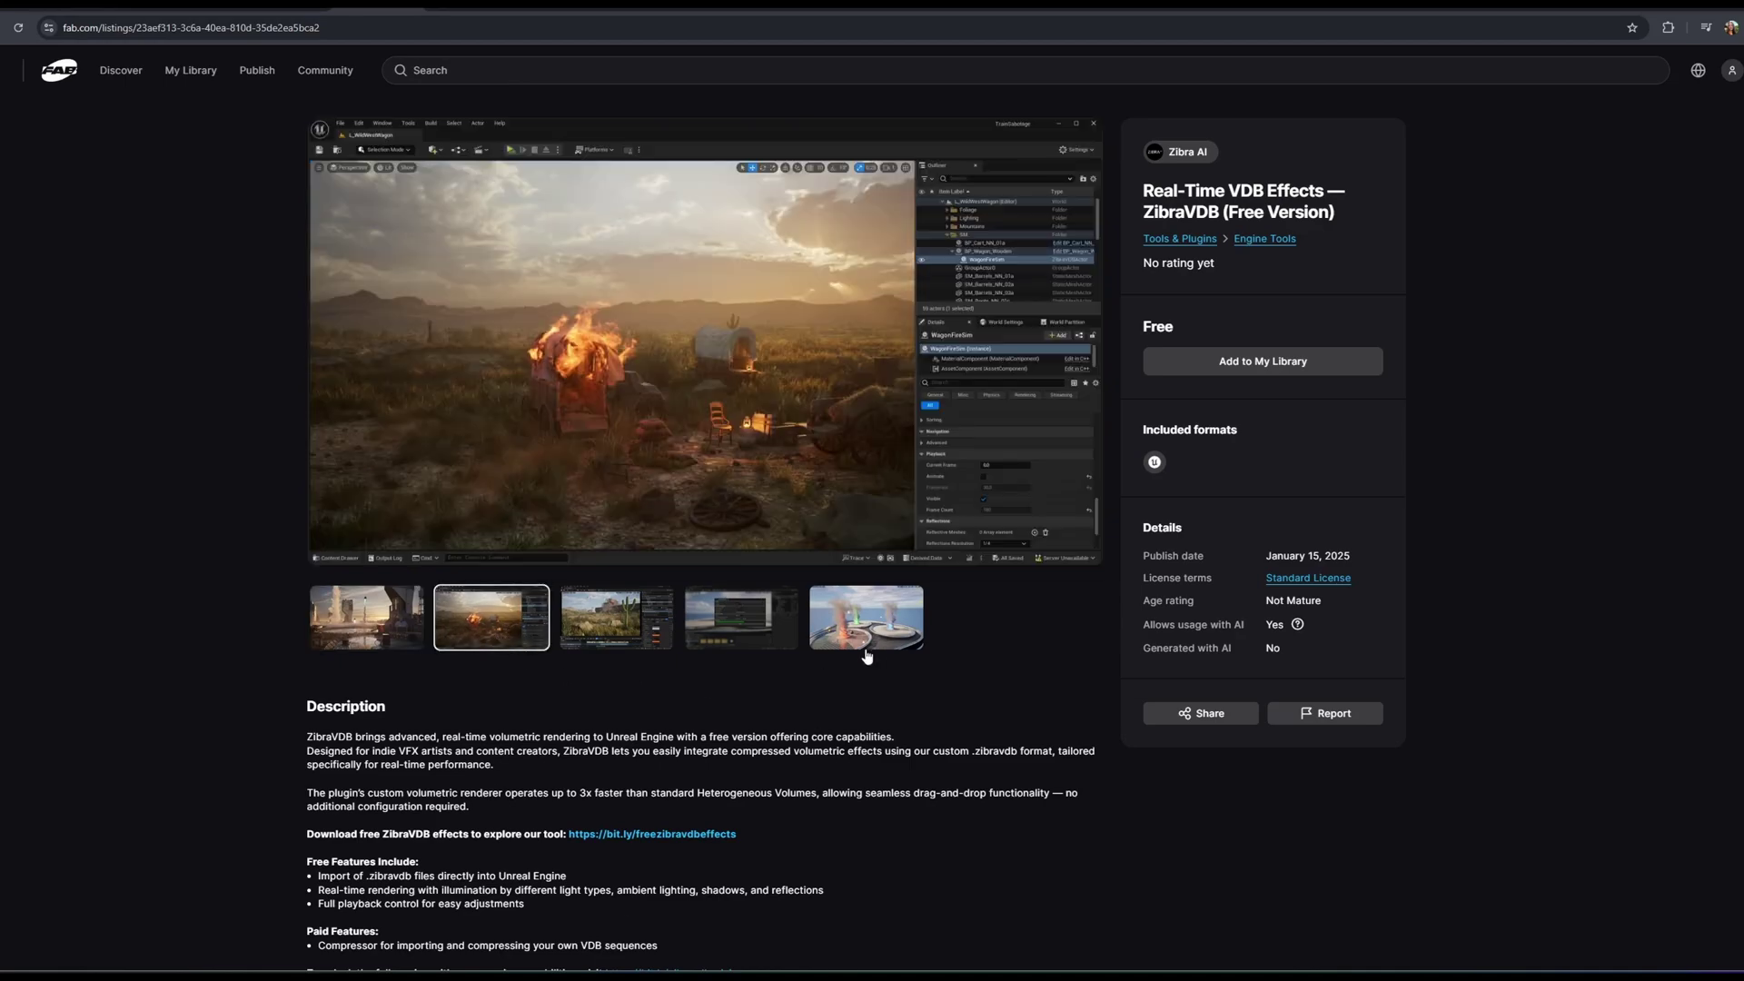
Step: Preview the fire tornado image, then follow the bit.ly link to Zibra AI's Free VDB Effects page
{"action": "left_click", "coordinate": [868, 632]}
{"action": "scroll", "coordinate": [691, 697], "scroll_direction": "down", "scroll_amount": 2}
{"action": "left_click", "coordinate": [690, 695]}
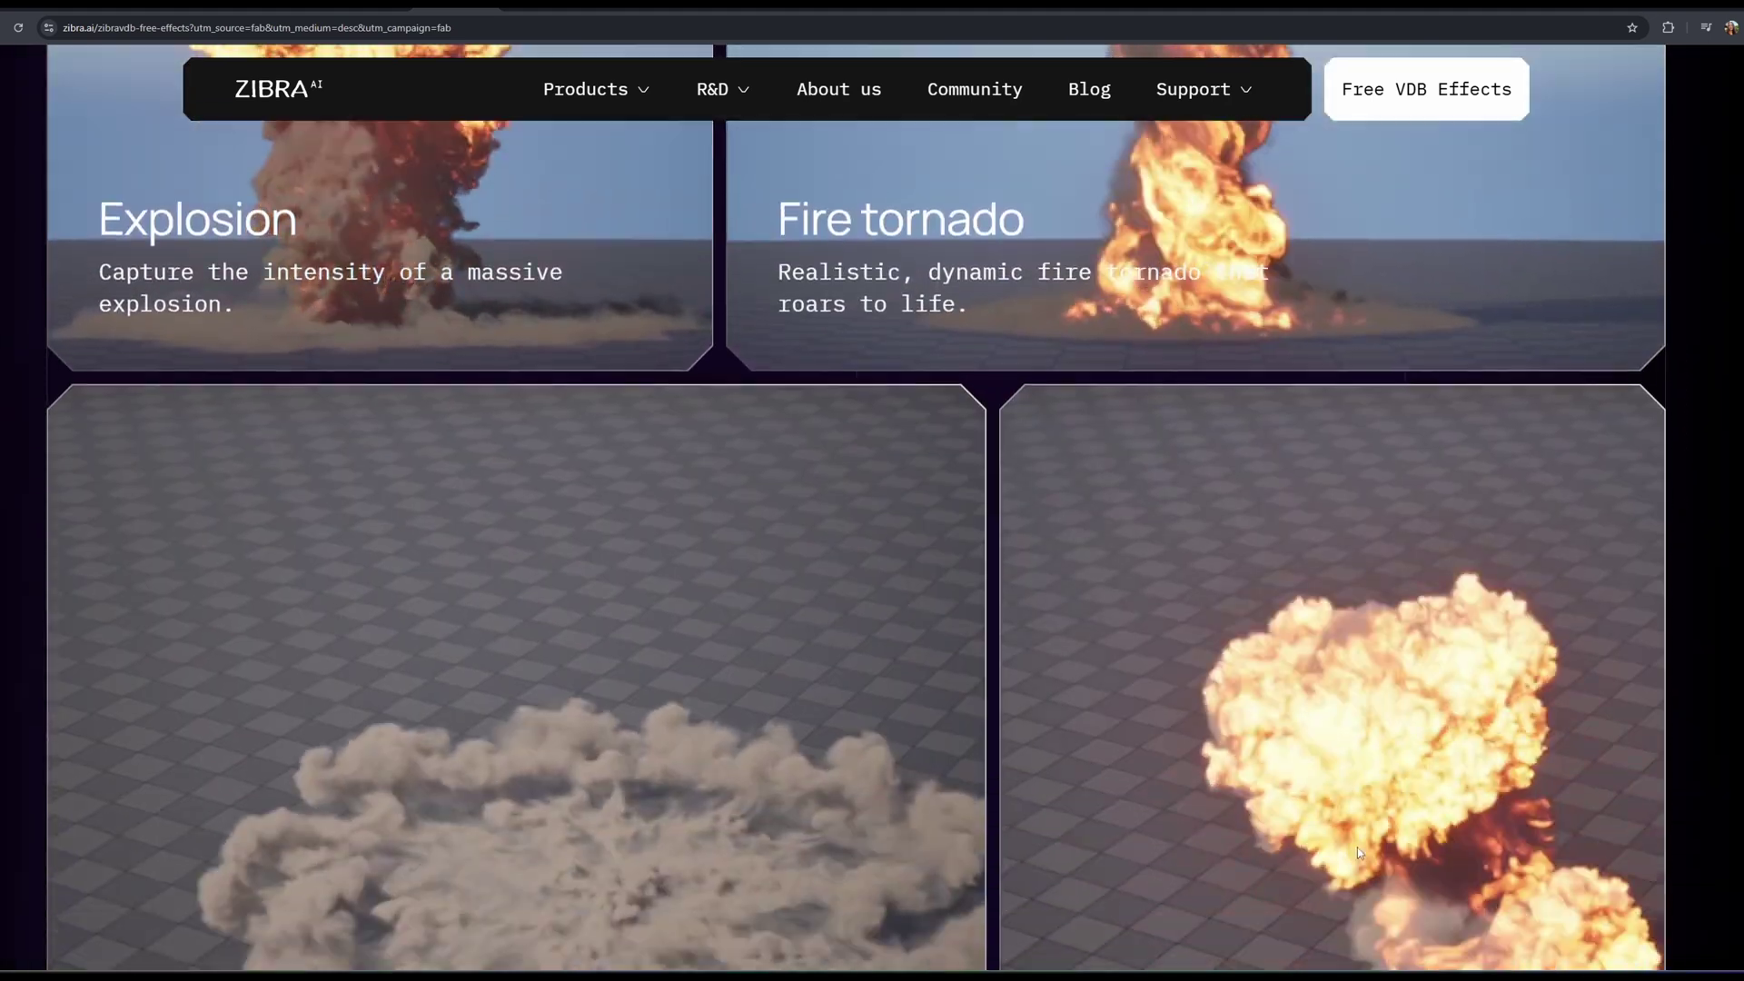
{"action": "scroll", "coordinate": [1360, 853], "scroll_direction": "down", "scroll_amount": 2}
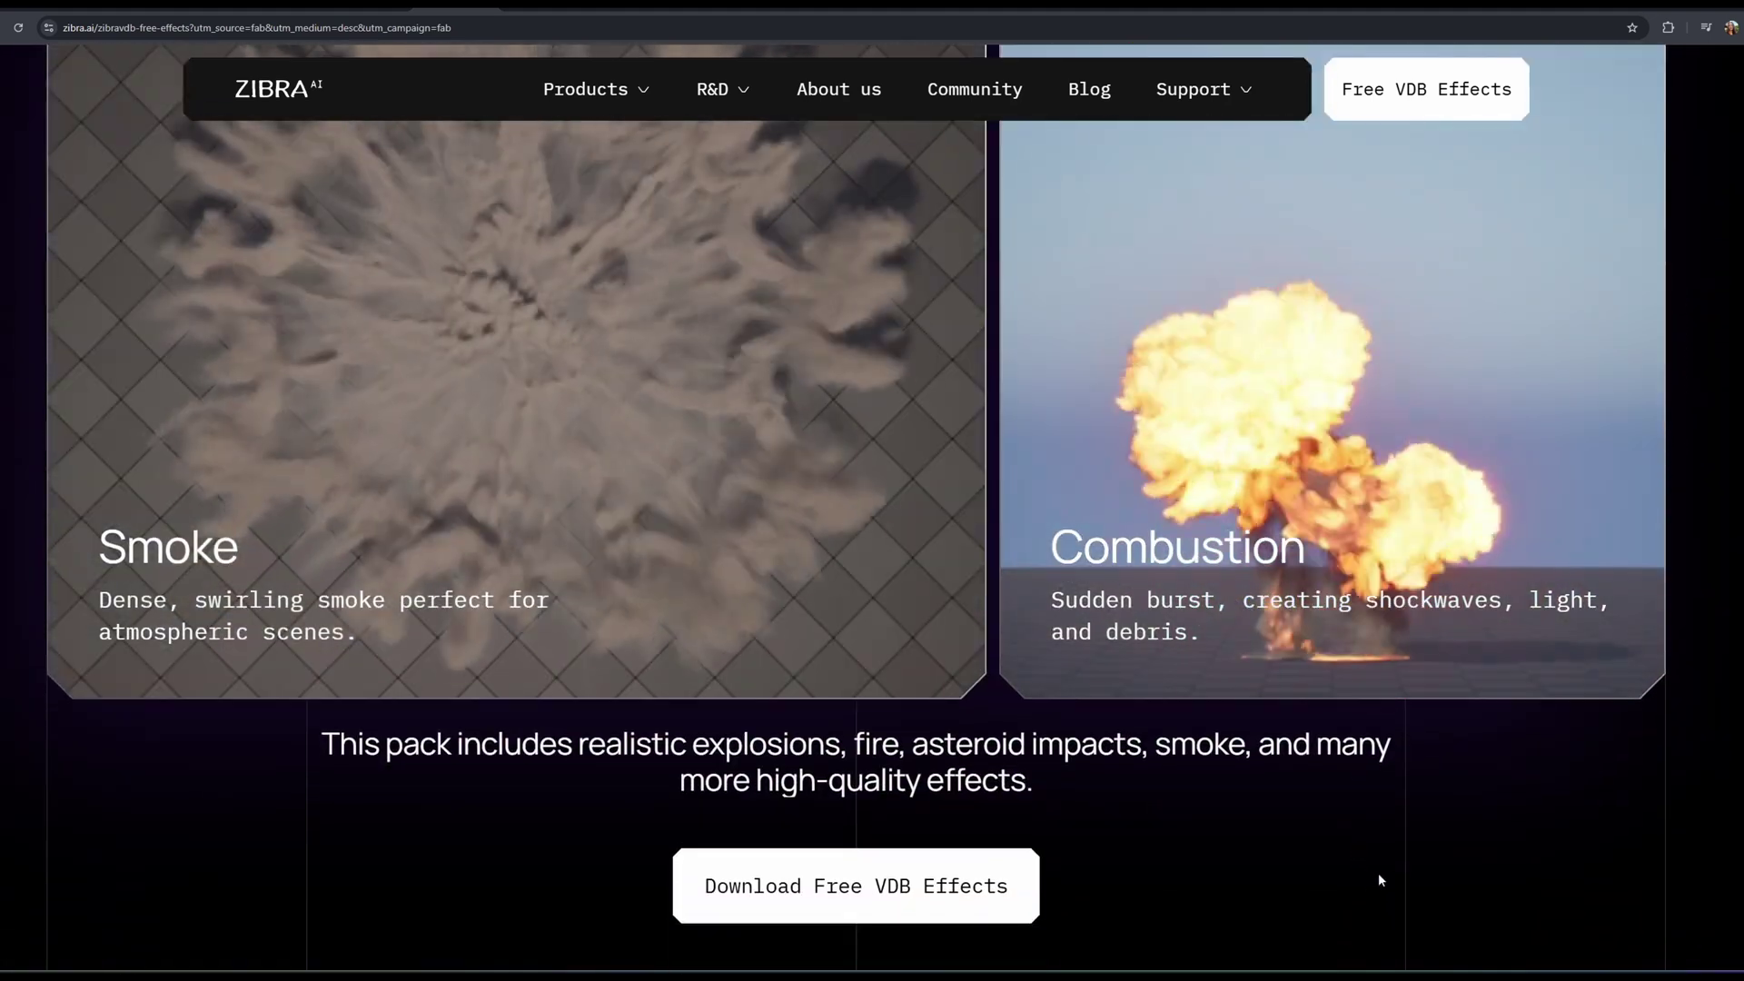